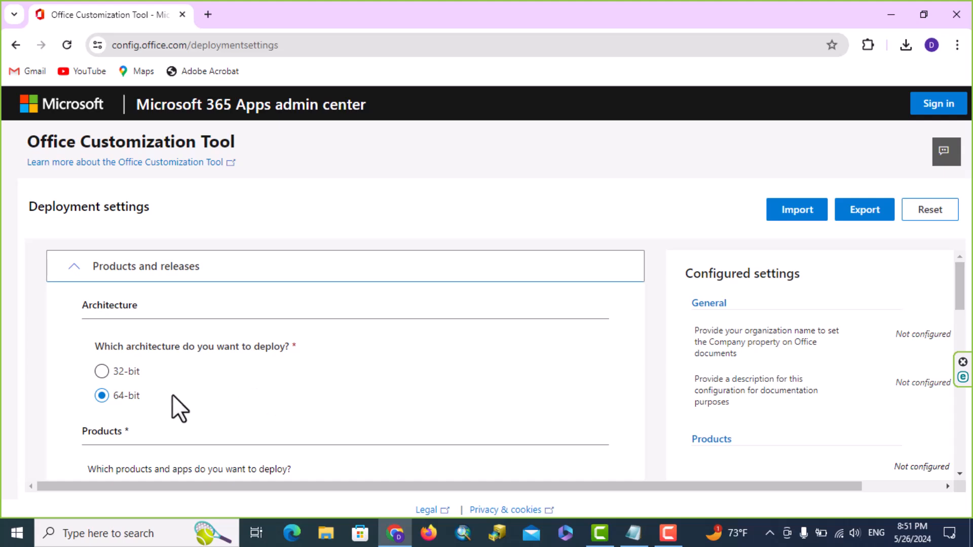
Choose Office LTSC Professional Plus 2021 - Volume License as the Office suite to deploy.
scroll(198, 395, down, 4)
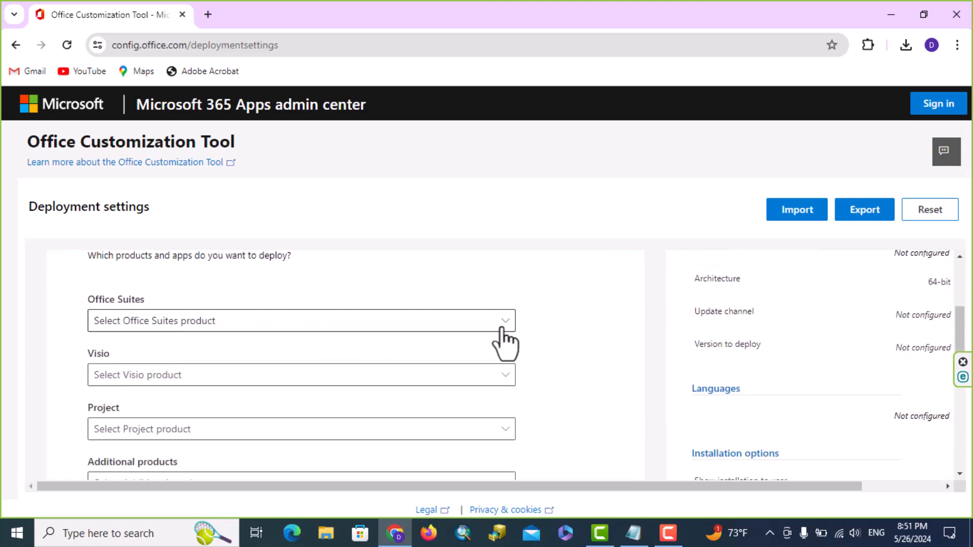
click(506, 326)
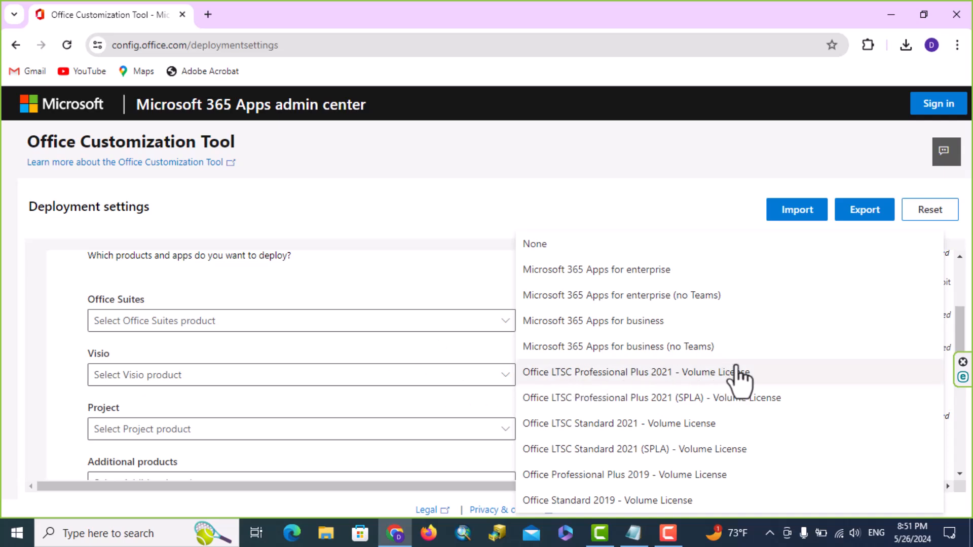
click(700, 374)
scroll(284, 365, down, 10)
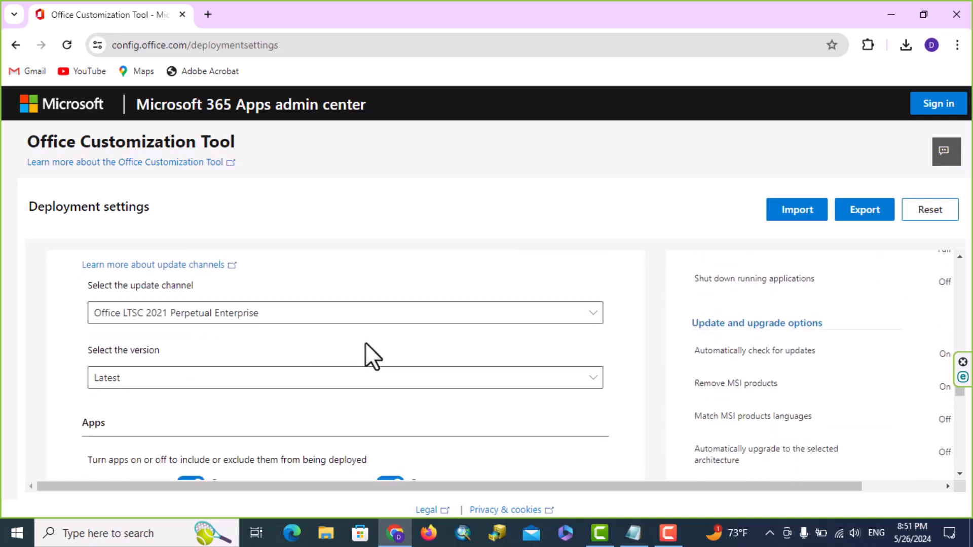
scroll(428, 335, down, 1)
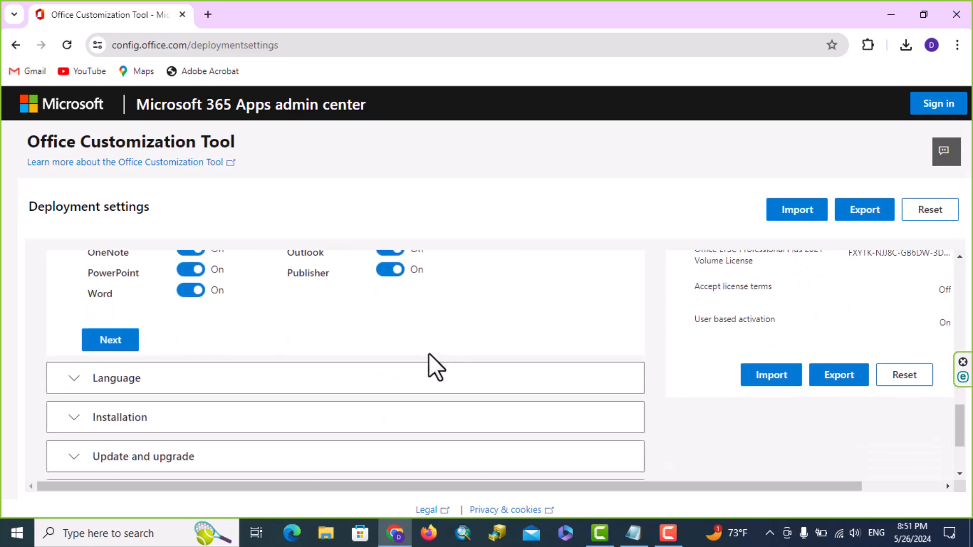
Set English (United States) as the primary language.
click(115, 337)
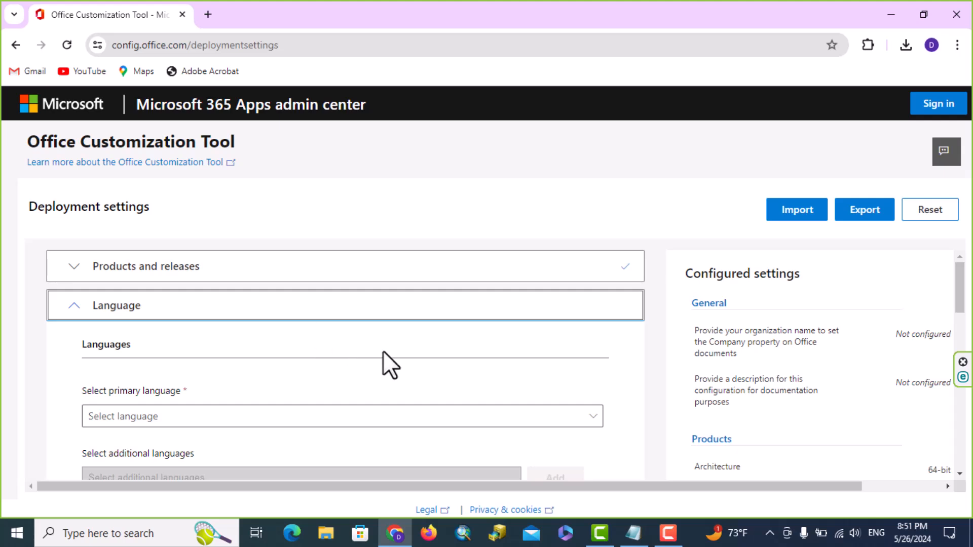
scroll(386, 354, down, 1)
scroll(425, 324, up, 1)
click(594, 419)
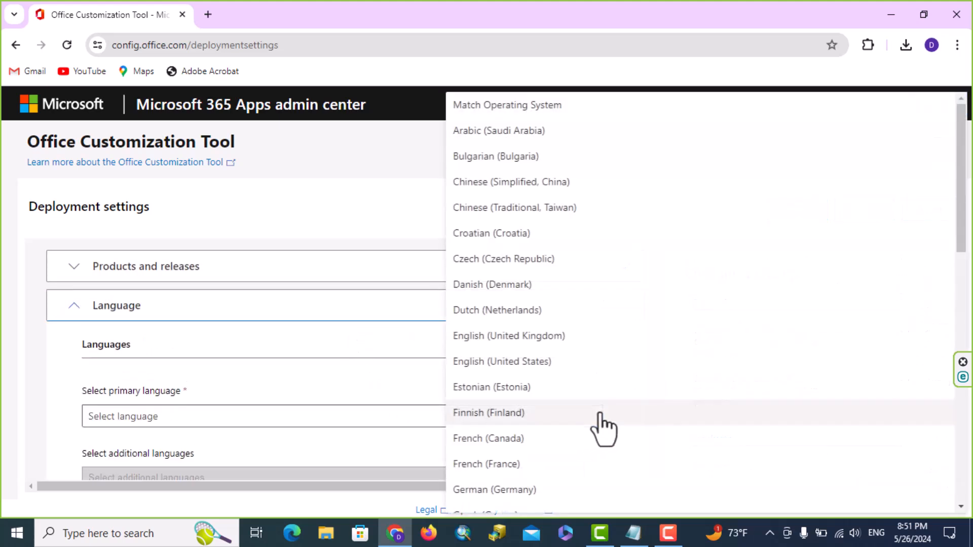
click(511, 366)
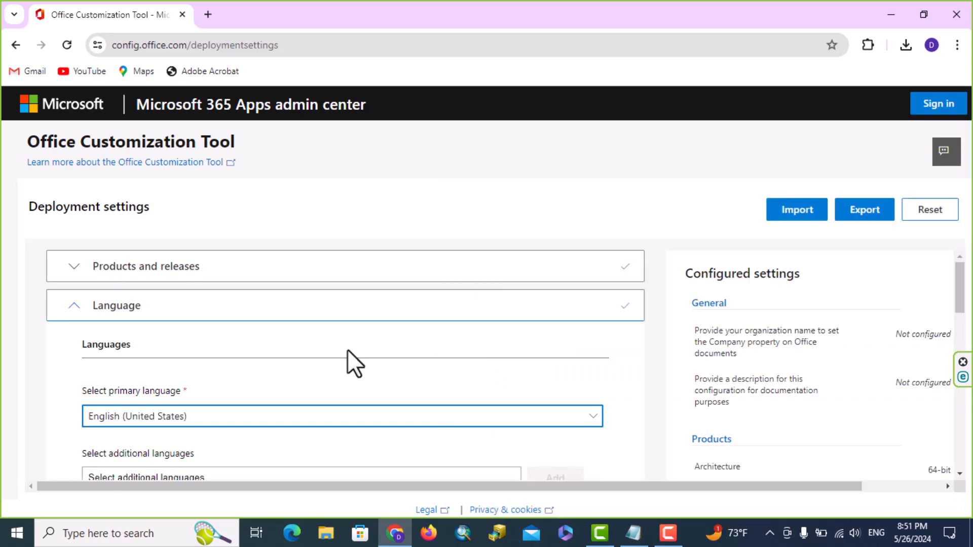
Keep the default installation and update settings and turn off 'Uninstall any MSI versions of Office'.
scroll(340, 350, down, 3)
click(111, 398)
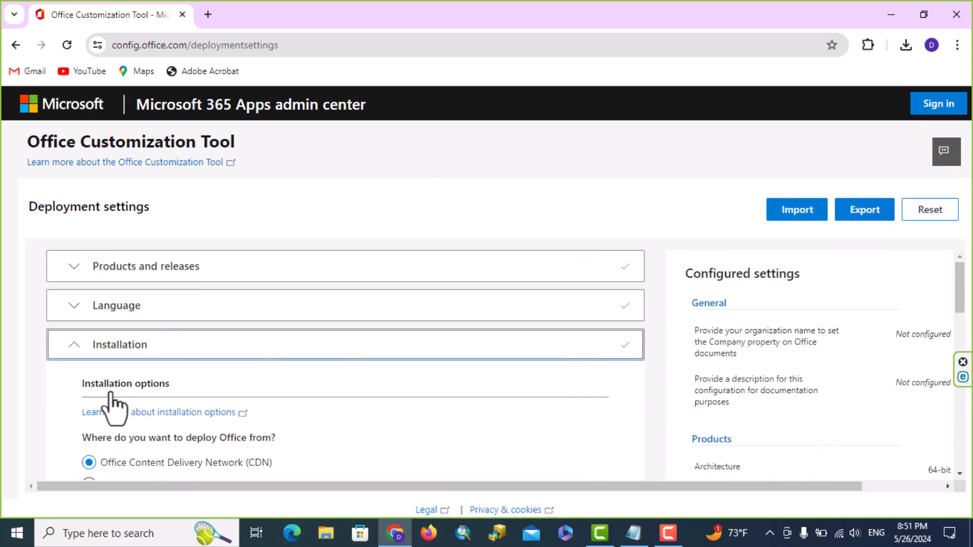
scroll(450, 352, down, 4)
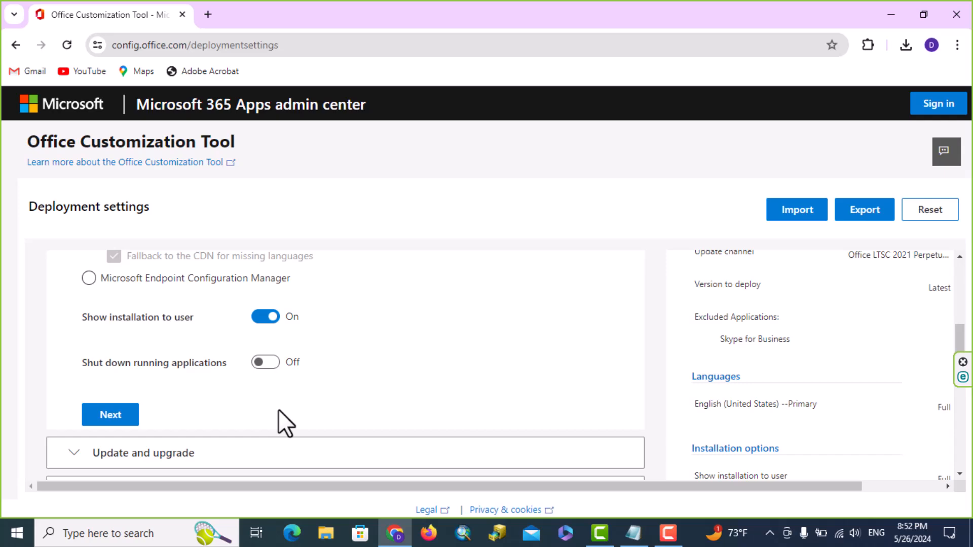
click(114, 416)
scroll(449, 329, down, 2)
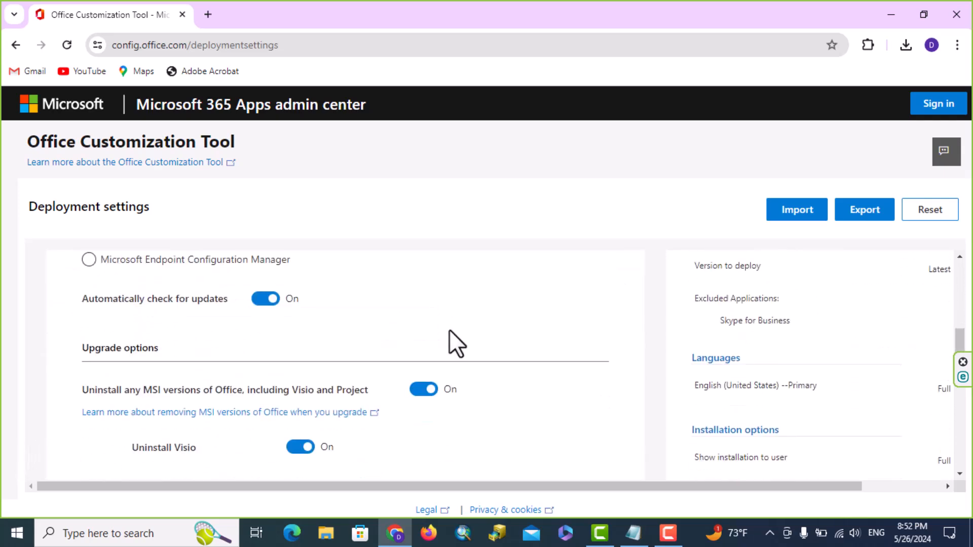
scroll(433, 349, down, 1)
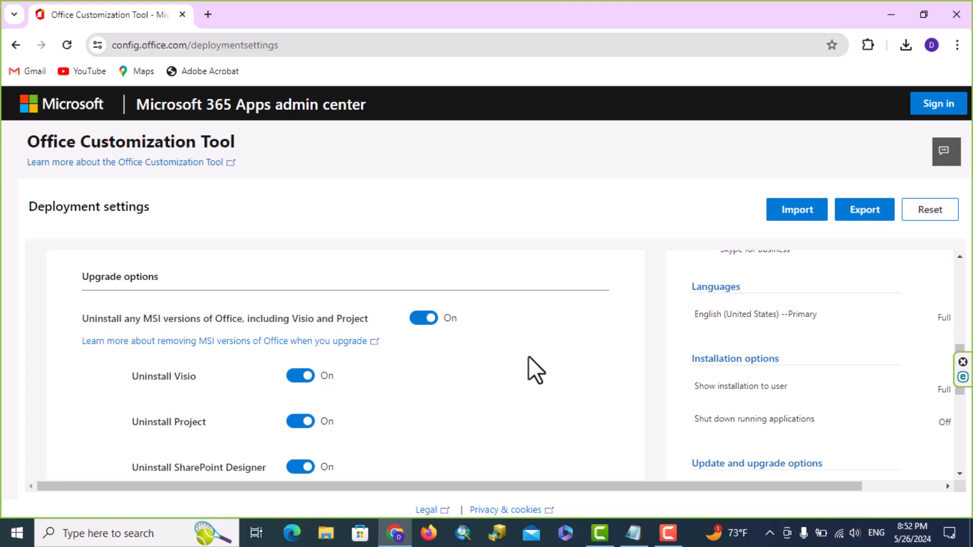
click(424, 318)
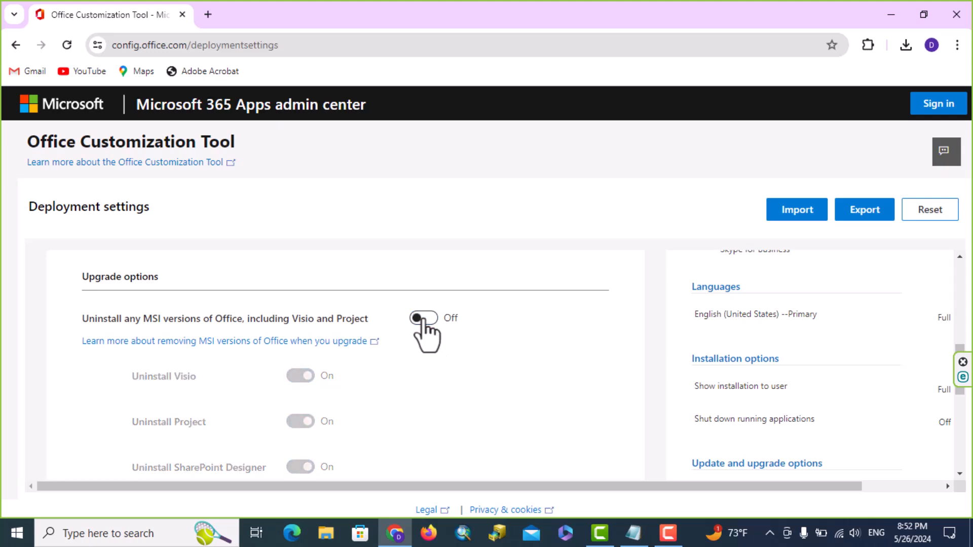
scroll(535, 338, down, 1)
scroll(534, 337, down, 3)
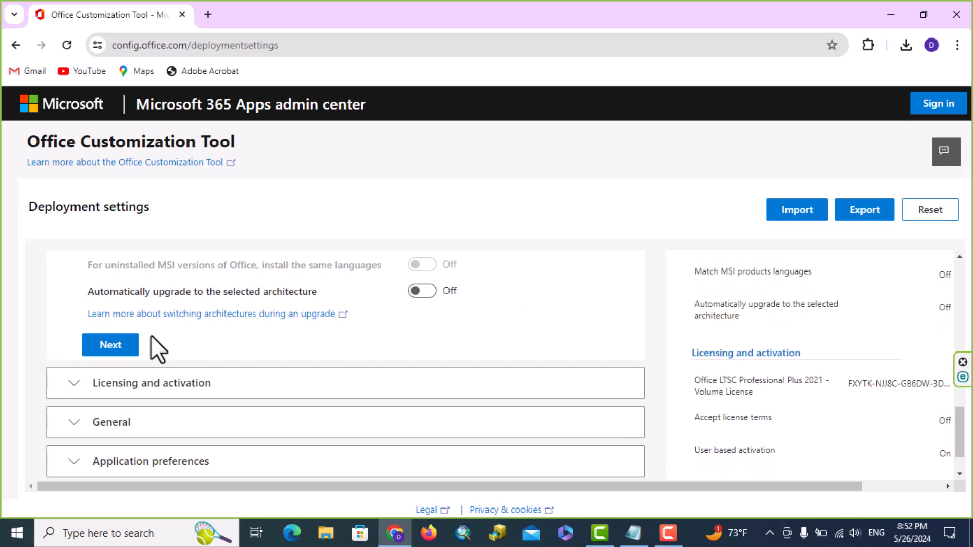
Accept the licensing, general and application preference defaults and finish the configuration.
click(115, 349)
scroll(470, 347, down, 5)
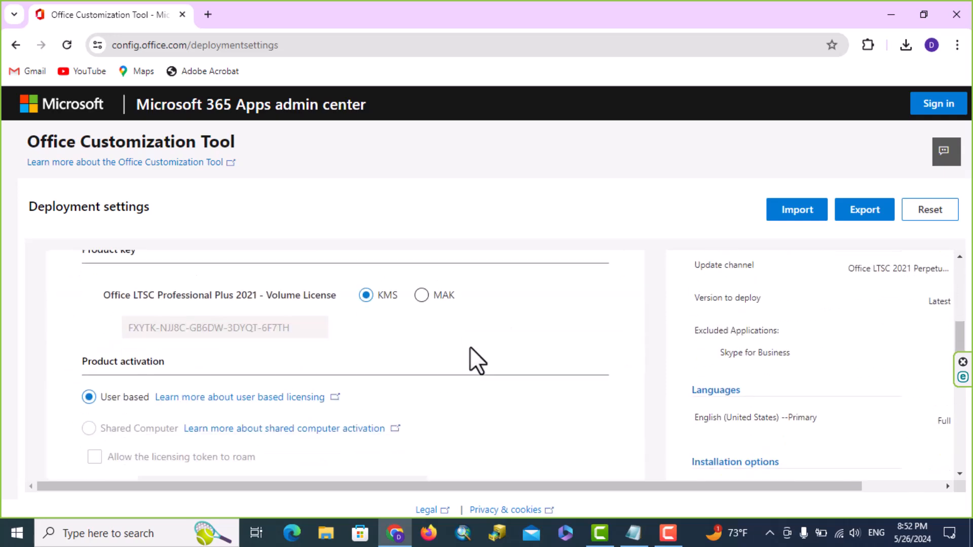
scroll(470, 348, down, 1)
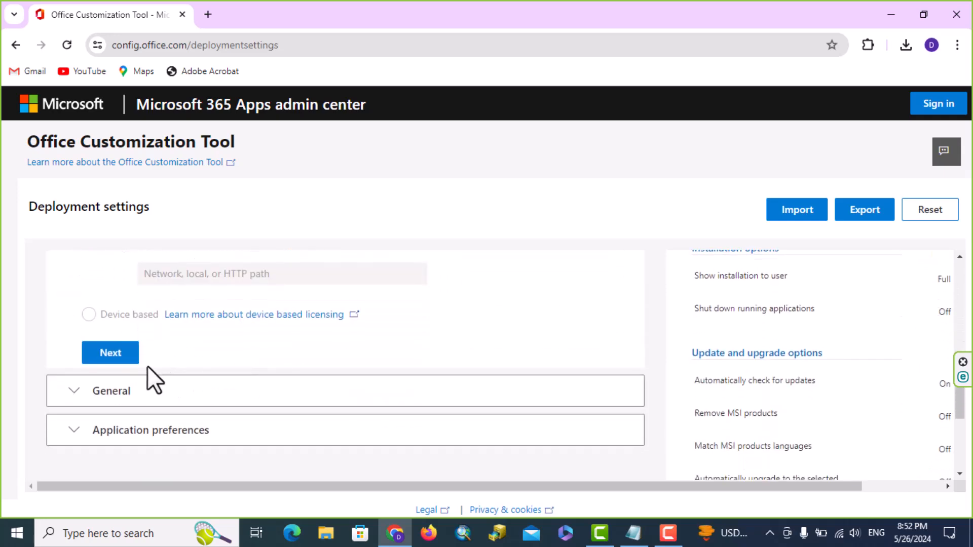
click(118, 355)
scroll(528, 338, down, 4)
click(124, 427)
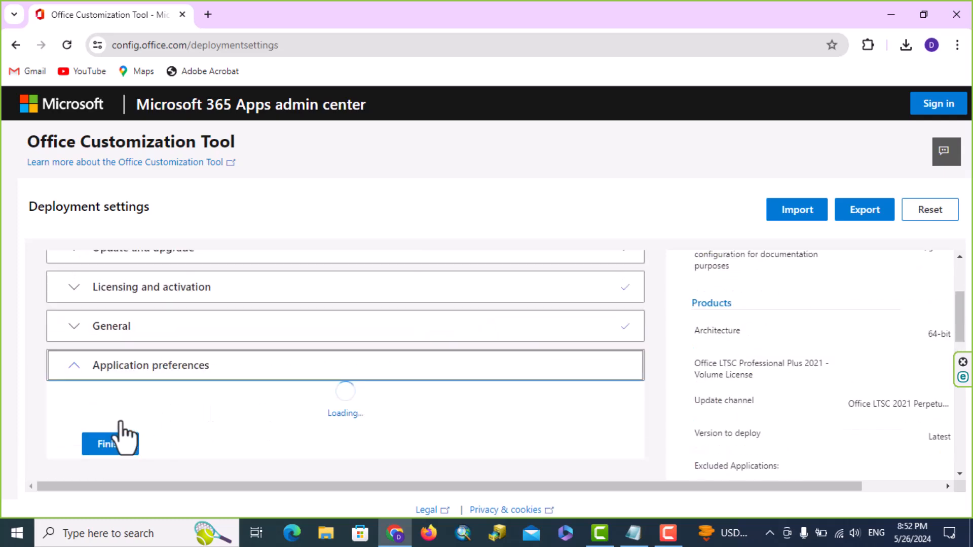
scroll(704, 333, down, 10)
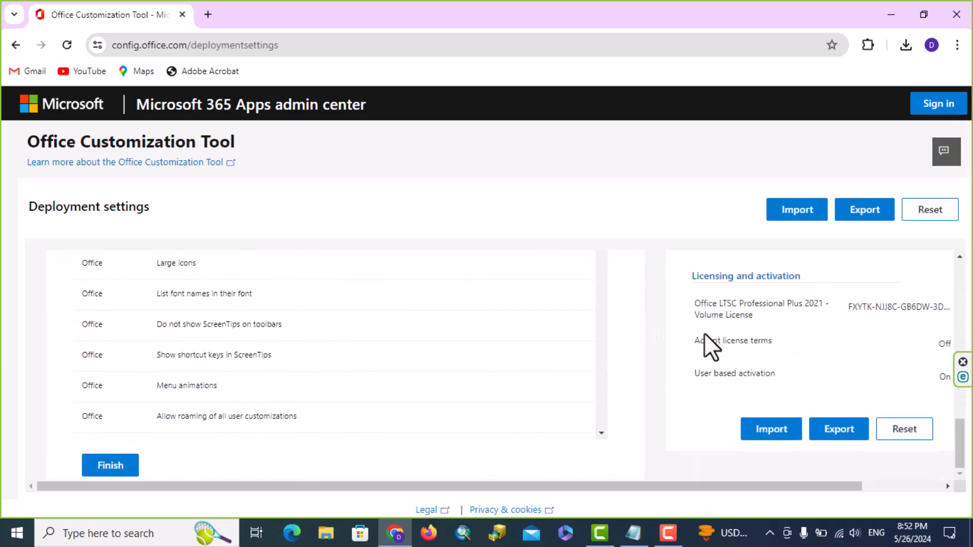
click(102, 463)
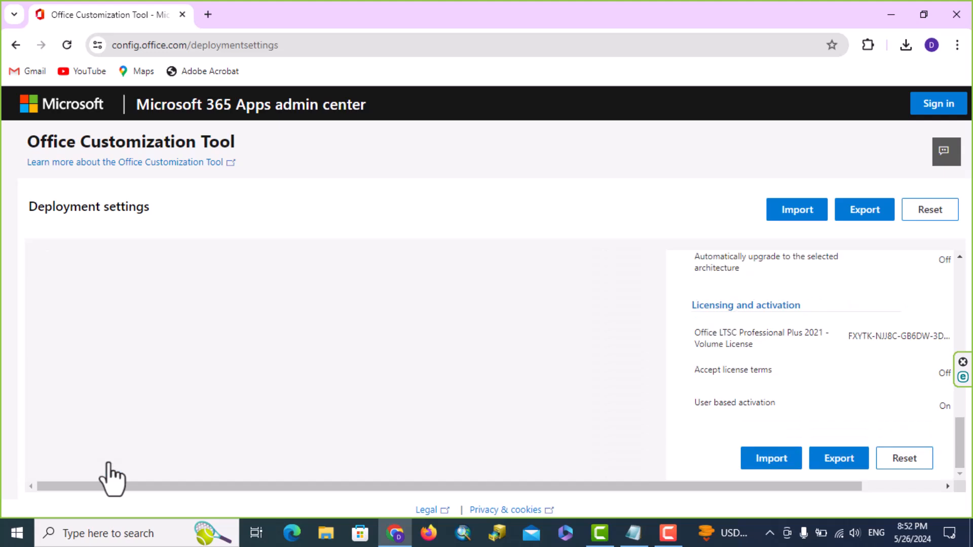
scroll(764, 356, up, 10)
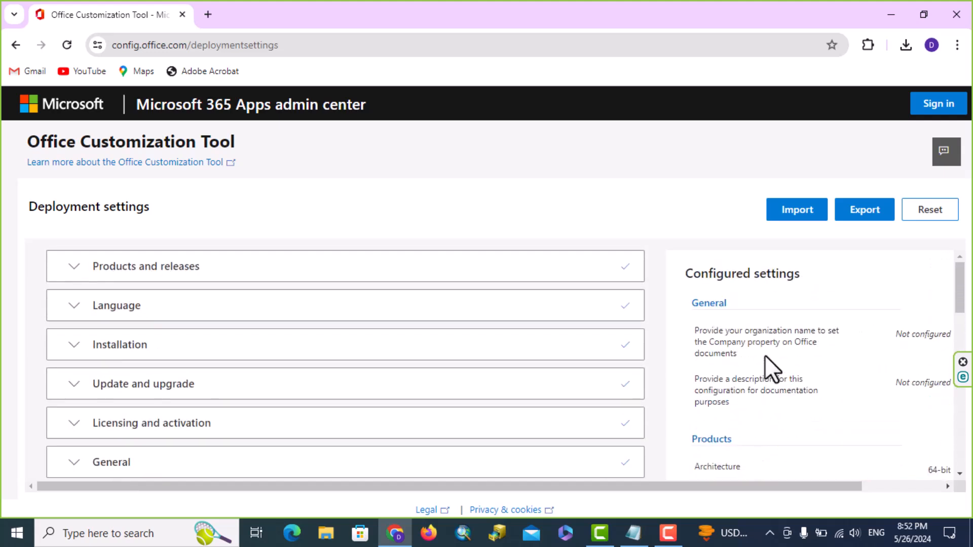
Make Office Open XML the default format, accept the license terms and export Configuration.xml.
click(865, 217)
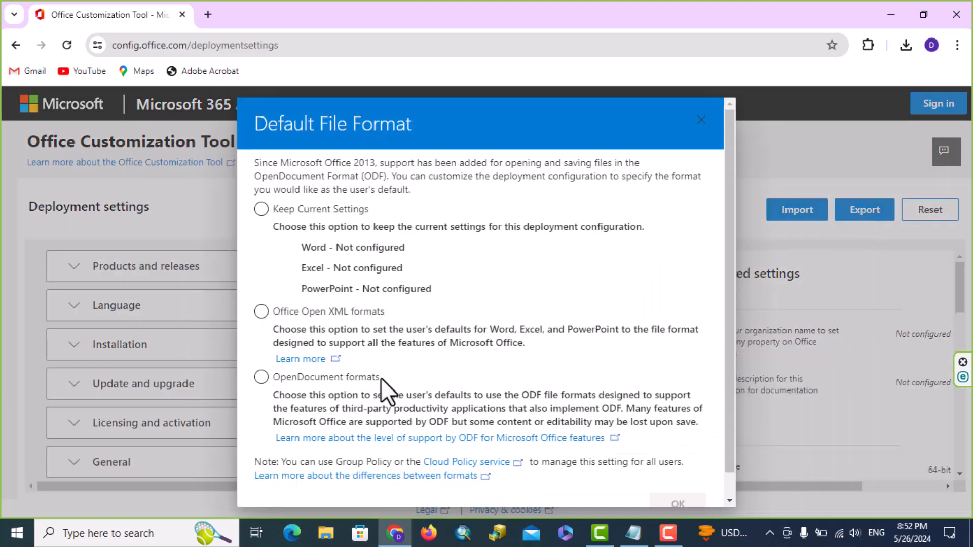
click(261, 312)
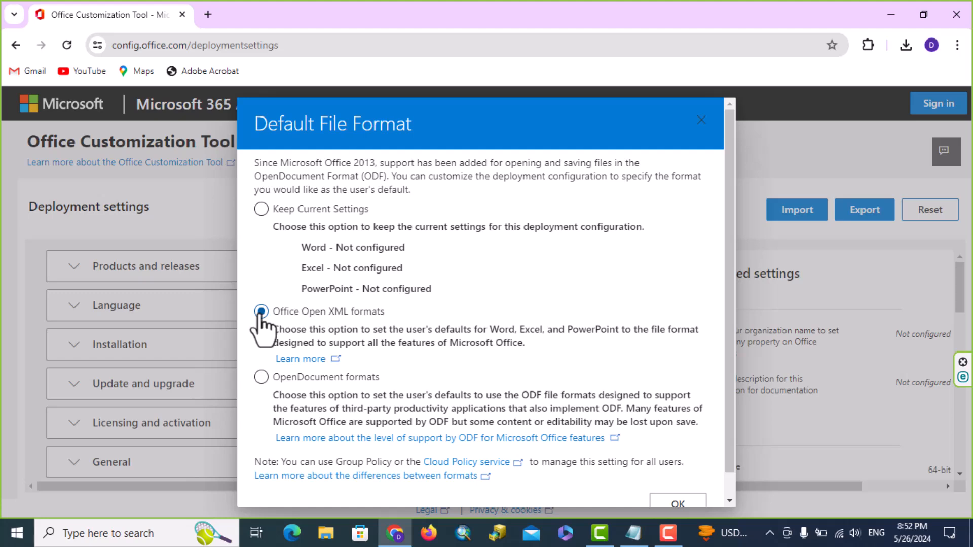
scroll(658, 429, down, 1)
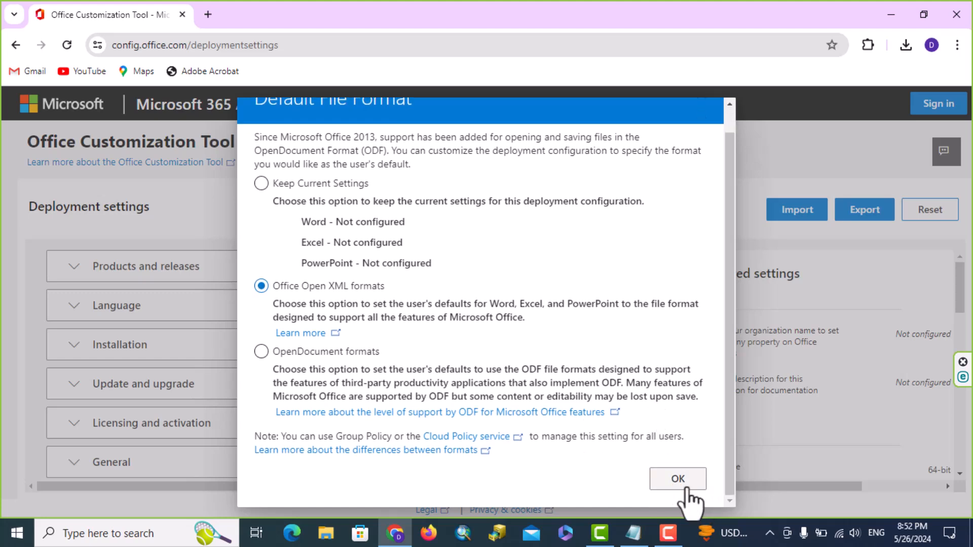
click(681, 481)
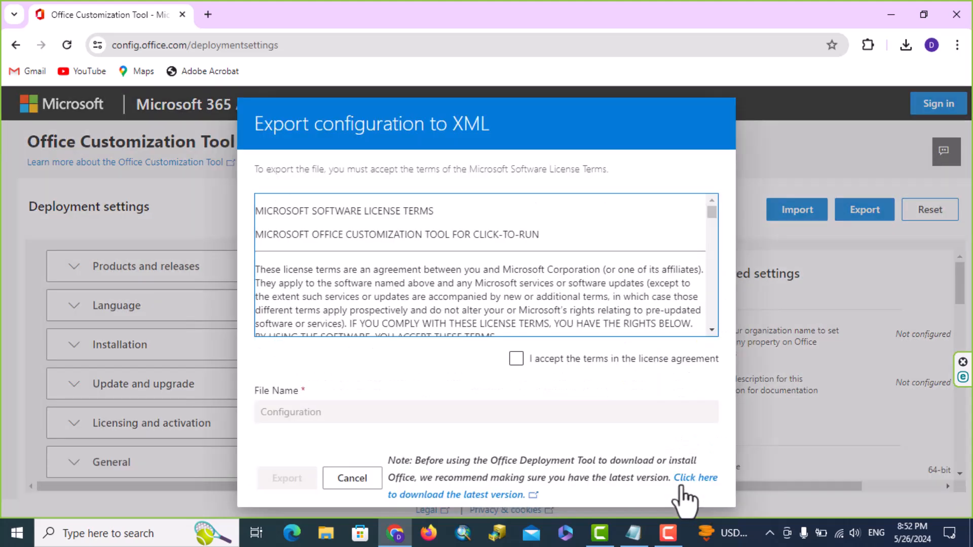
click(514, 362)
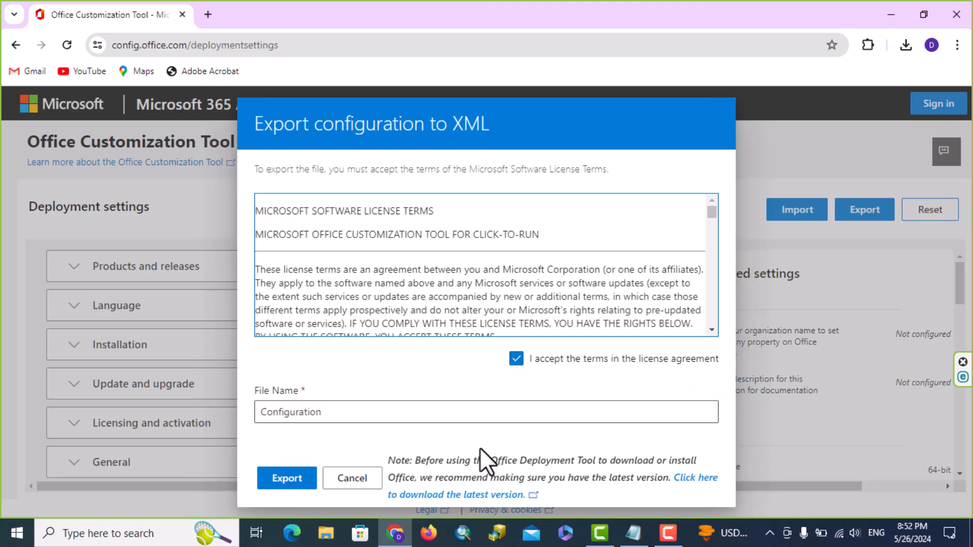
click(287, 478)
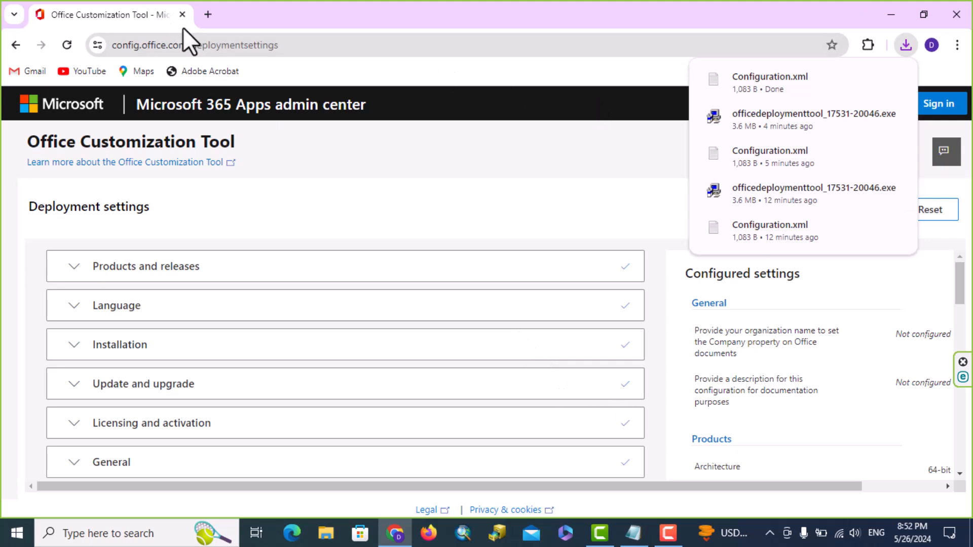
Search for 'office deployment tool' and download officedeploymenttool_17531-20046.exe from Microsoft.
click(207, 15)
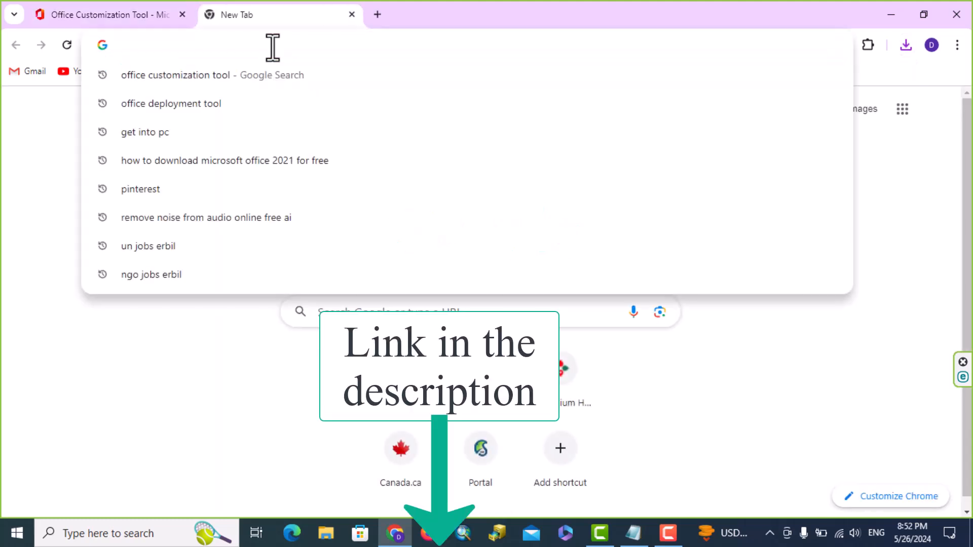
text(office customization tool)
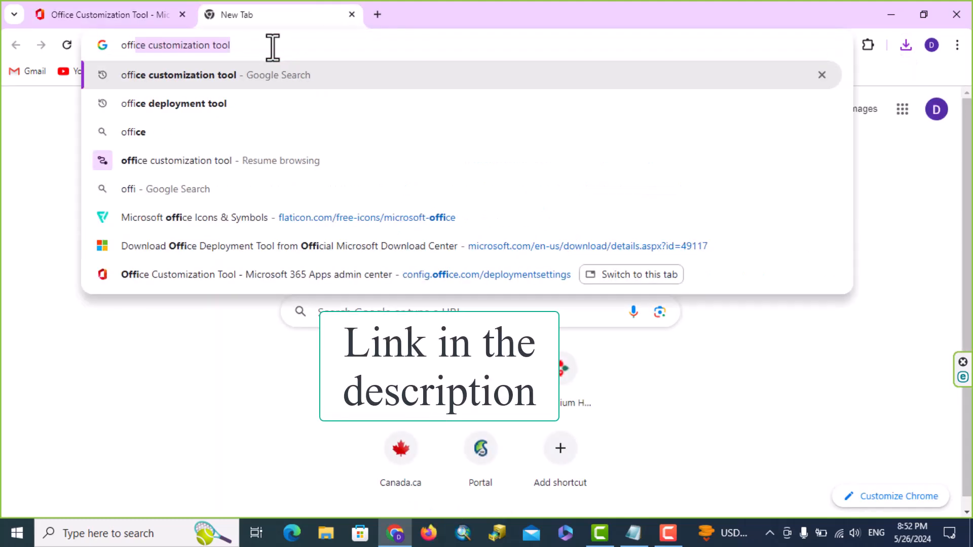
click(220, 107)
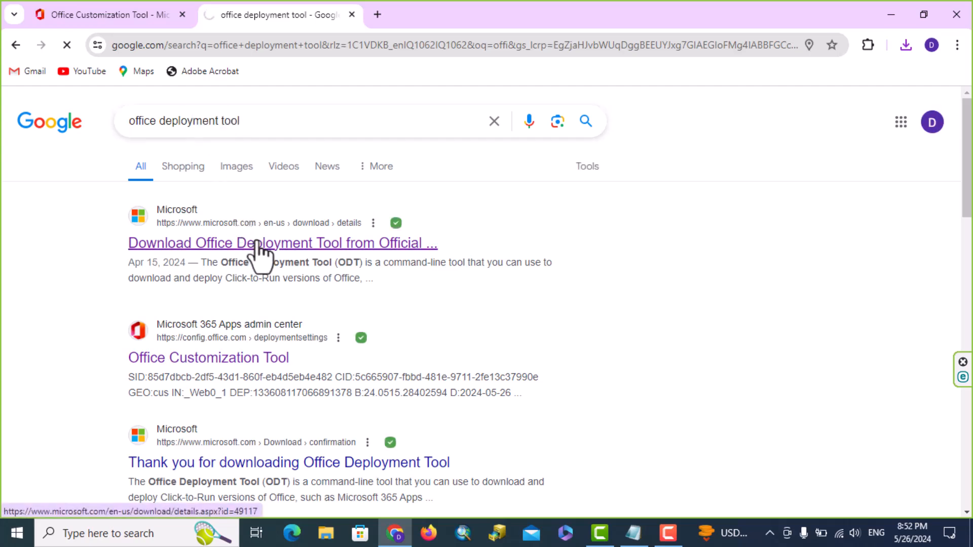
scroll(778, 395, down, 3)
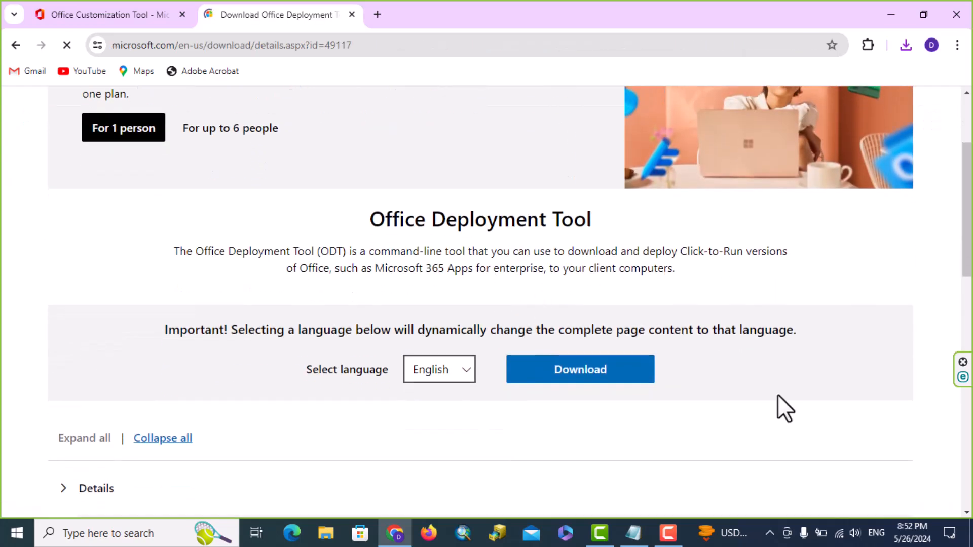
click(596, 380)
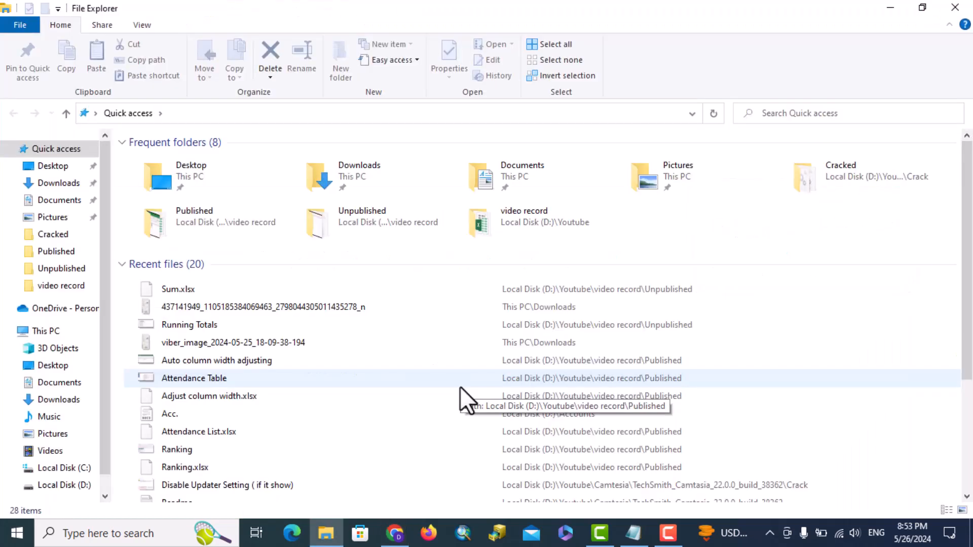
Create a new folder named 'Office 2021' in Downloads.
click(59, 184)
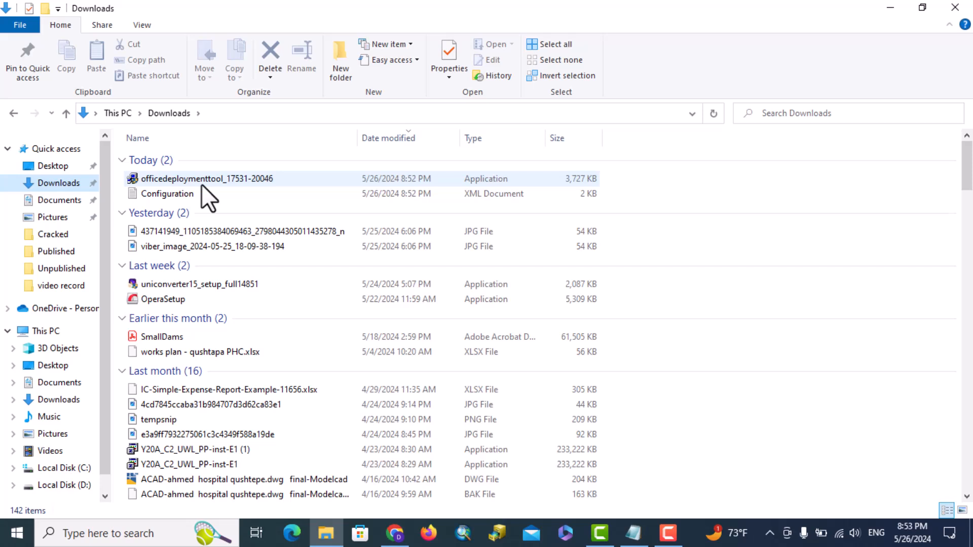
click(45, 8)
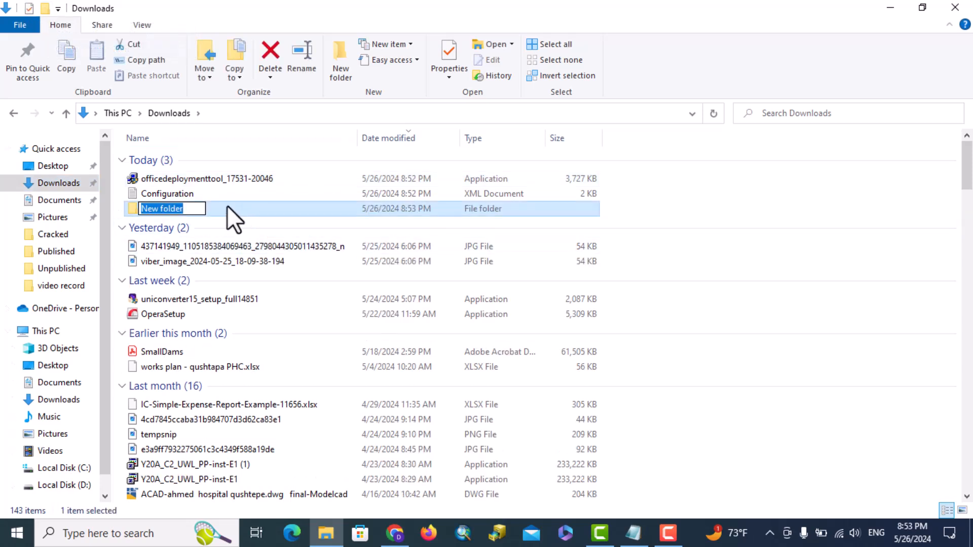
text(Offi)
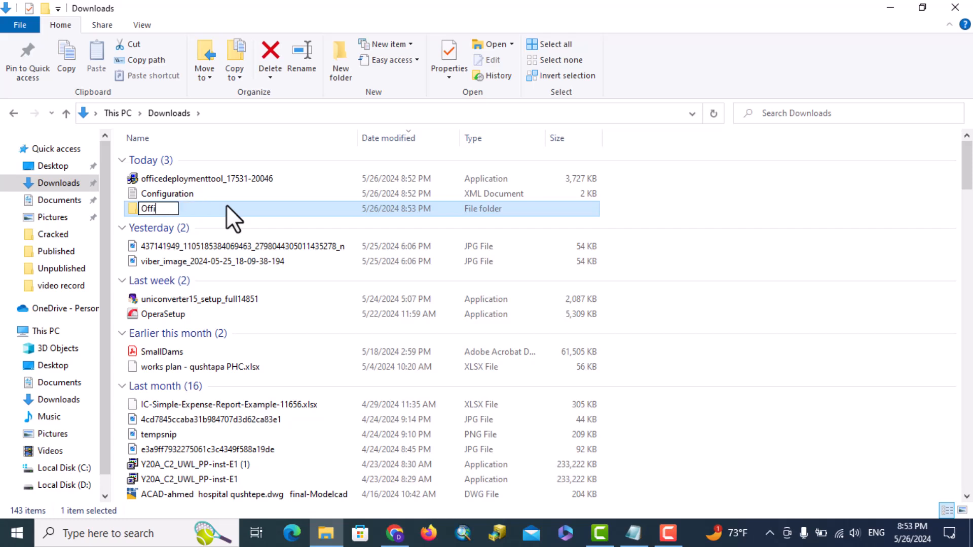
text(ce 2021)
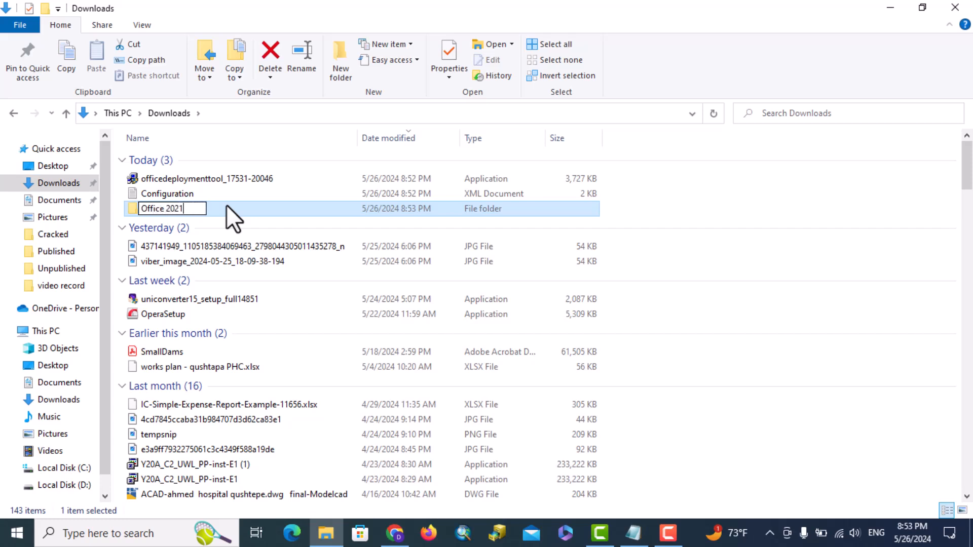
key(Return)
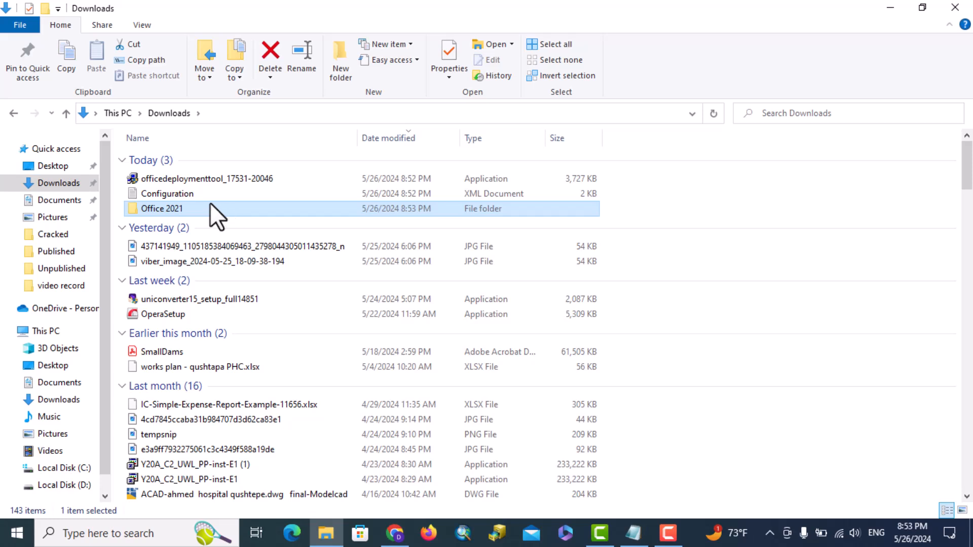
Move the Configuration file and the deployment tool installer into Office 2021.
click(180, 190)
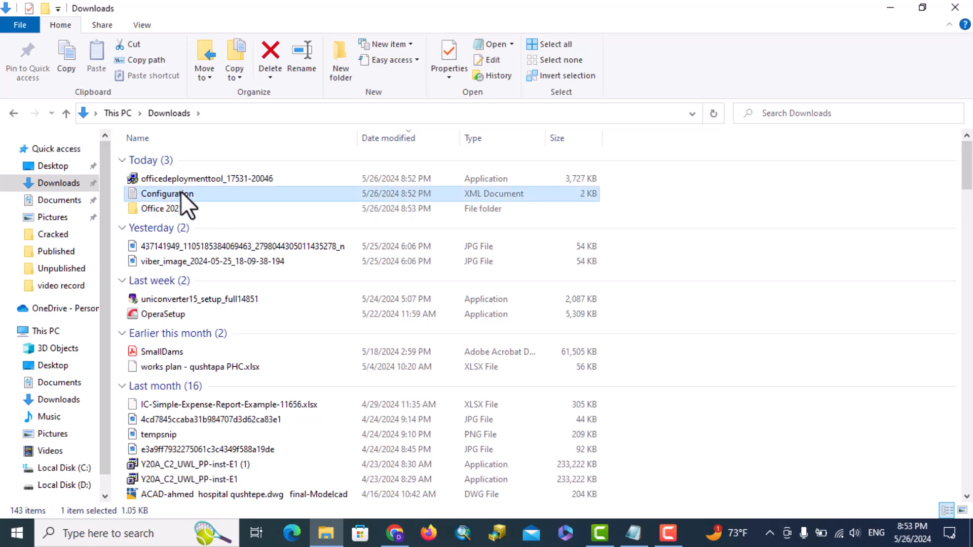
ctrl+click(176, 181)
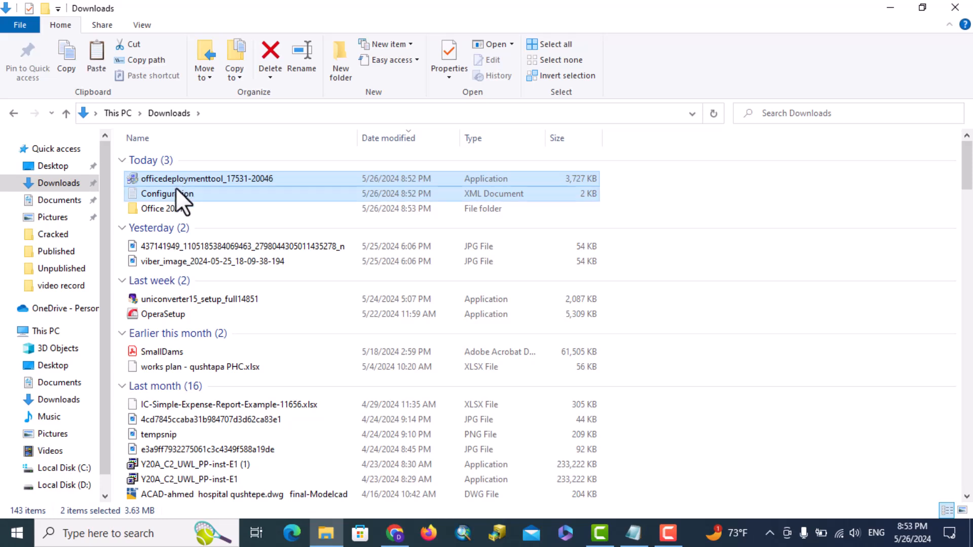
click(173, 211)
double_click(173, 211)
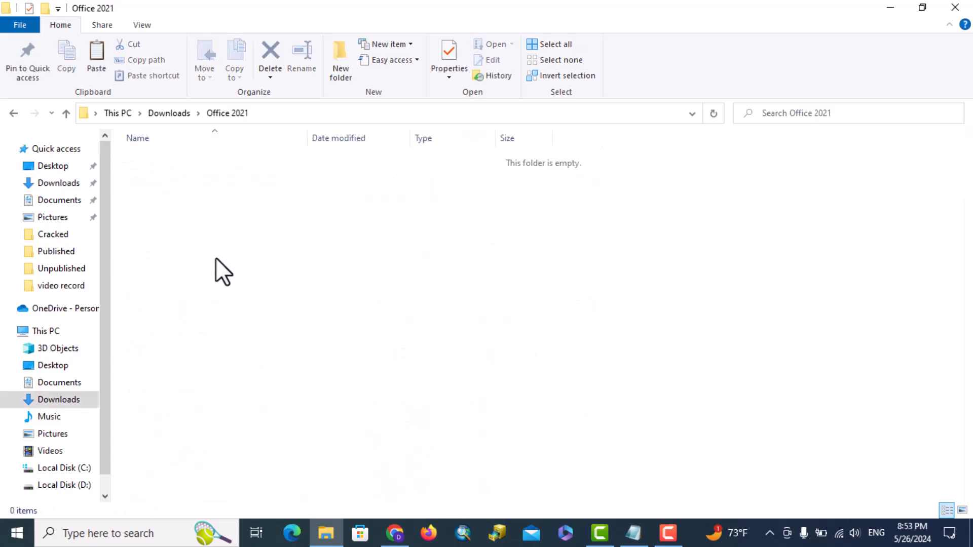
key(ctrl+v)
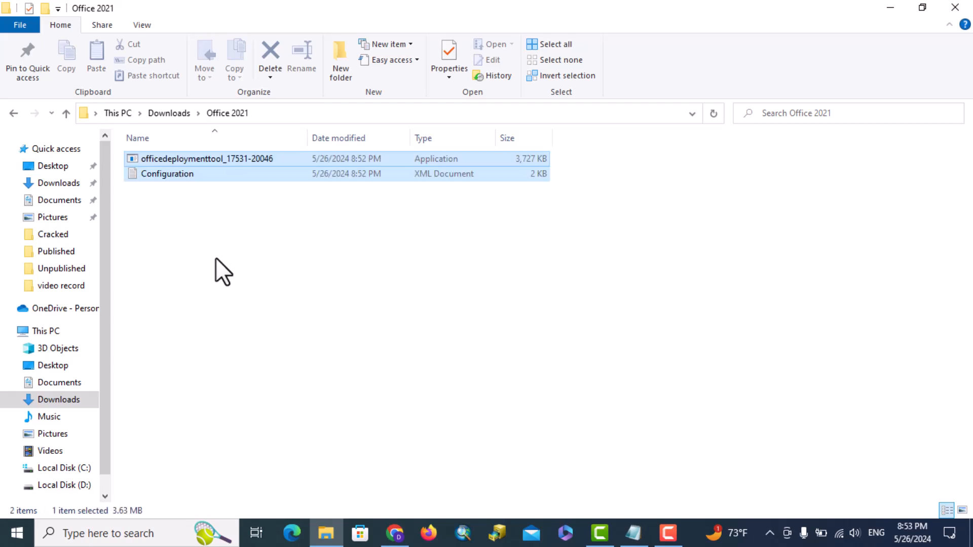
click(215, 259)
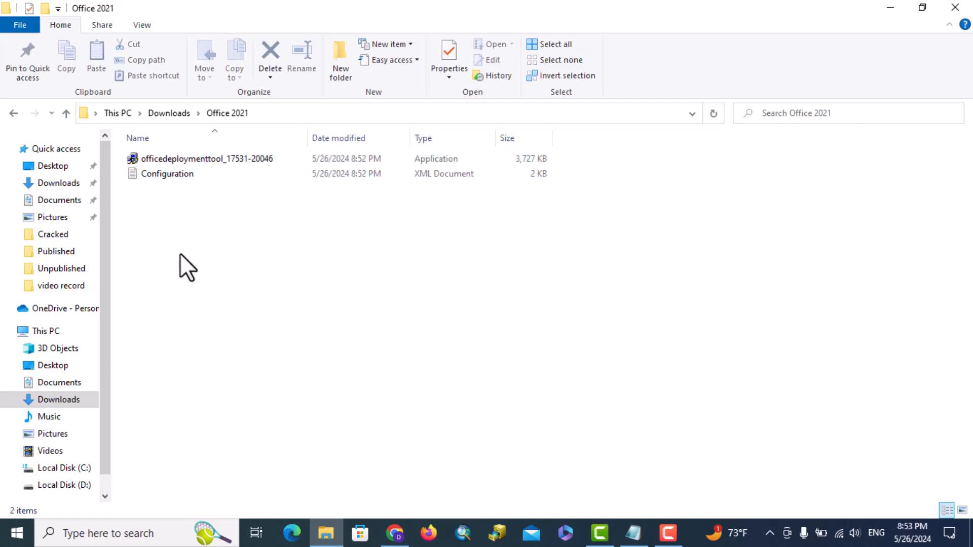
Run the deployment tool installer as administrator and accept its license terms.
click(201, 159)
right_click(200, 159)
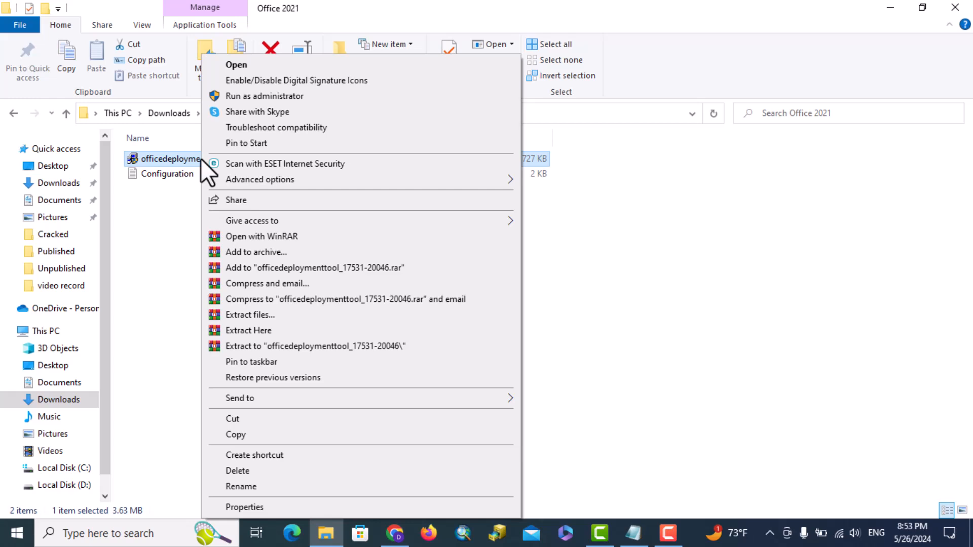
click(278, 95)
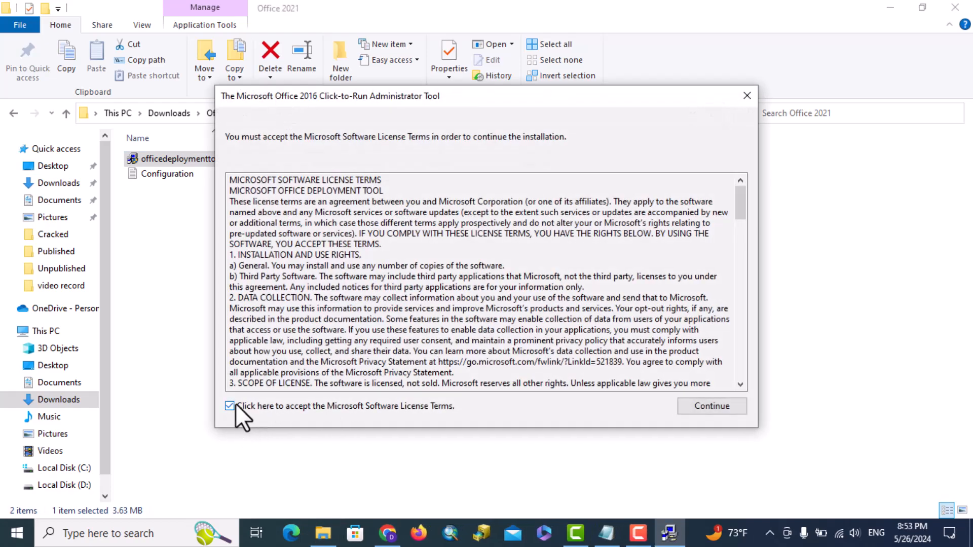
click(710, 408)
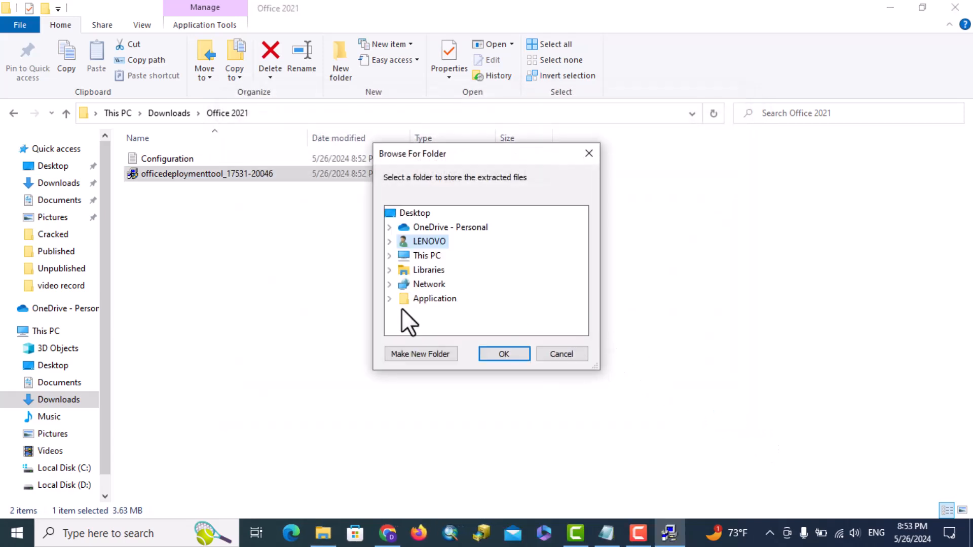
Extract the deployment files into Downloads > Office 2021.
double_click(419, 256)
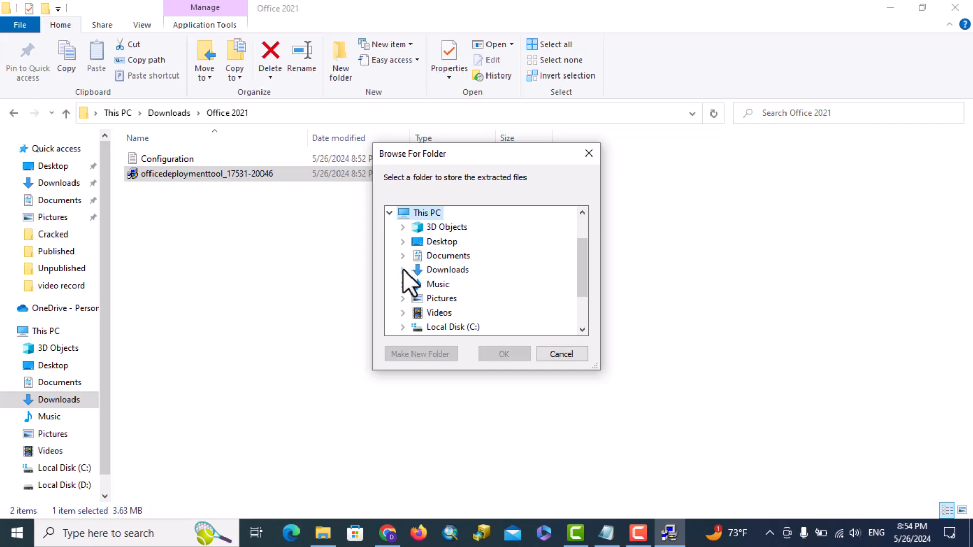
click(402, 270)
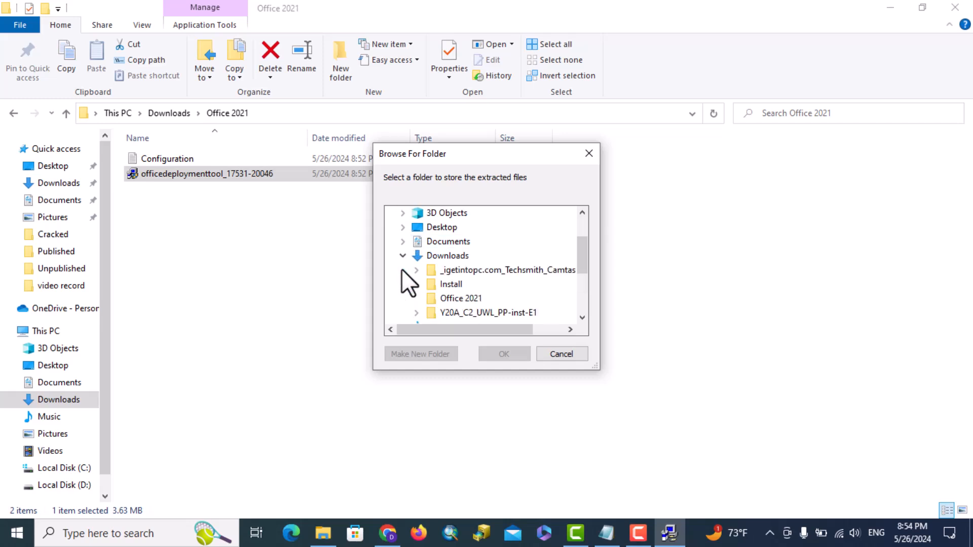
click(467, 299)
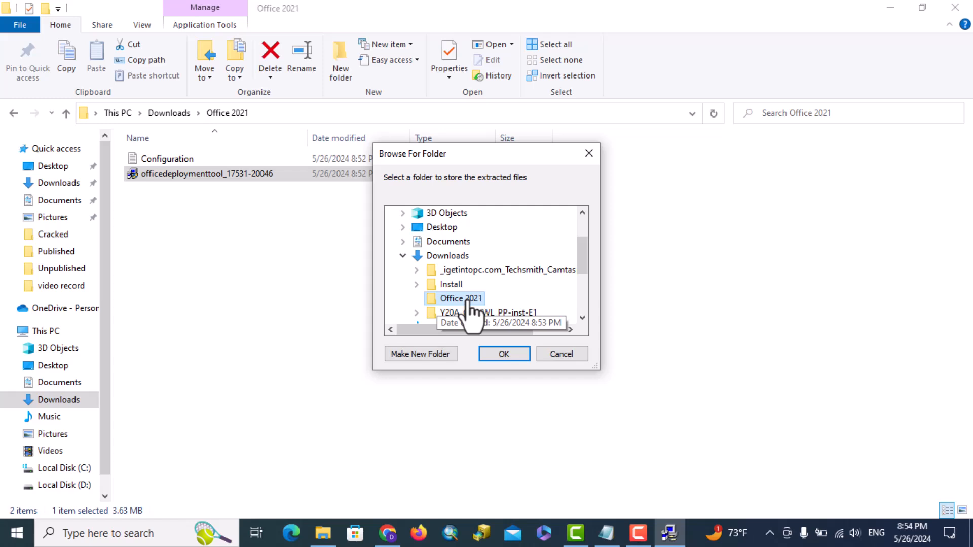
click(505, 353)
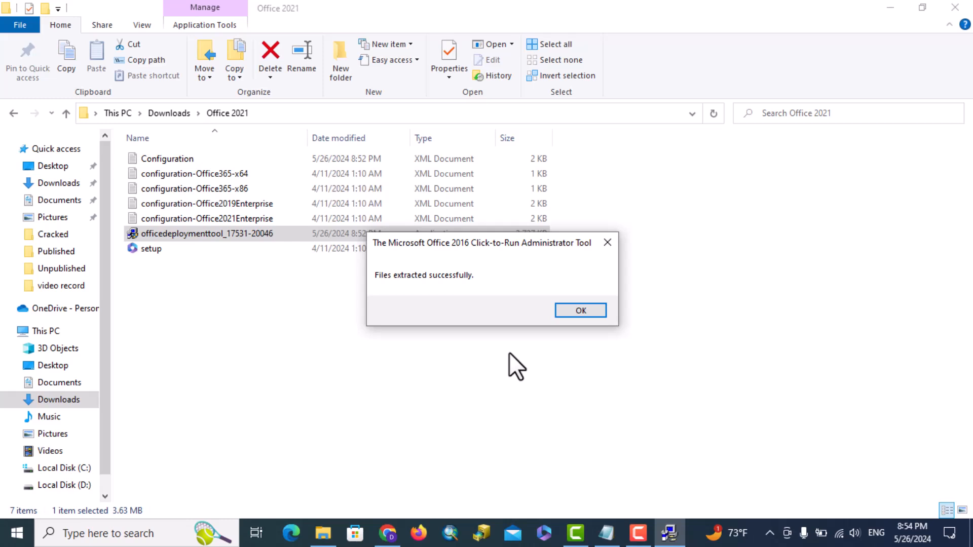
click(579, 310)
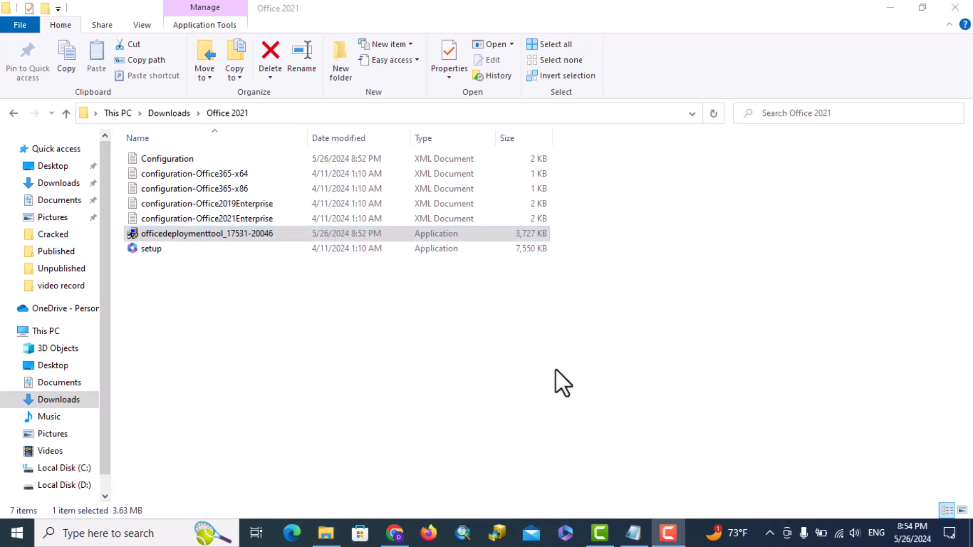
Copy the Office 2021 folder from Downloads to the root of Local Disk (C:) and minimize Explorer.
click(11, 114)
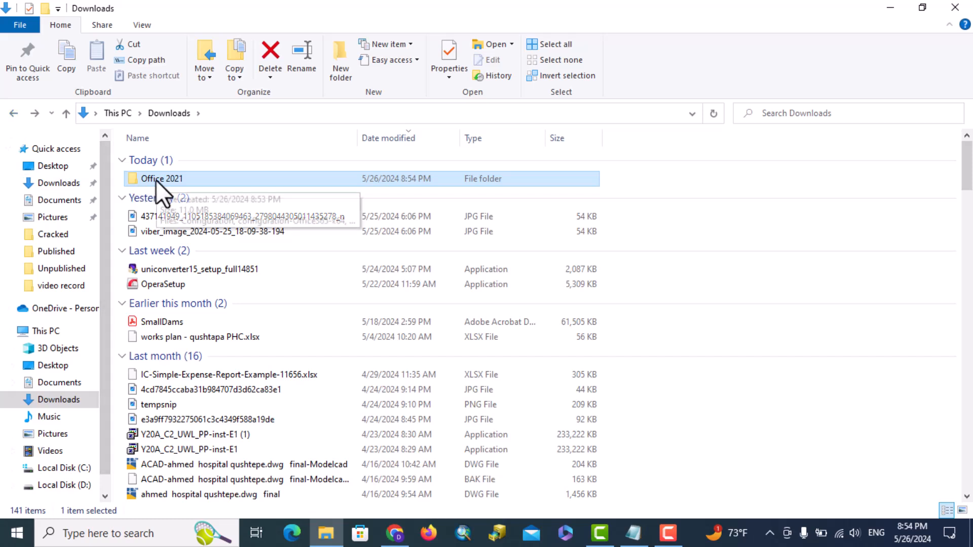
key(ctrl+c)
click(61, 469)
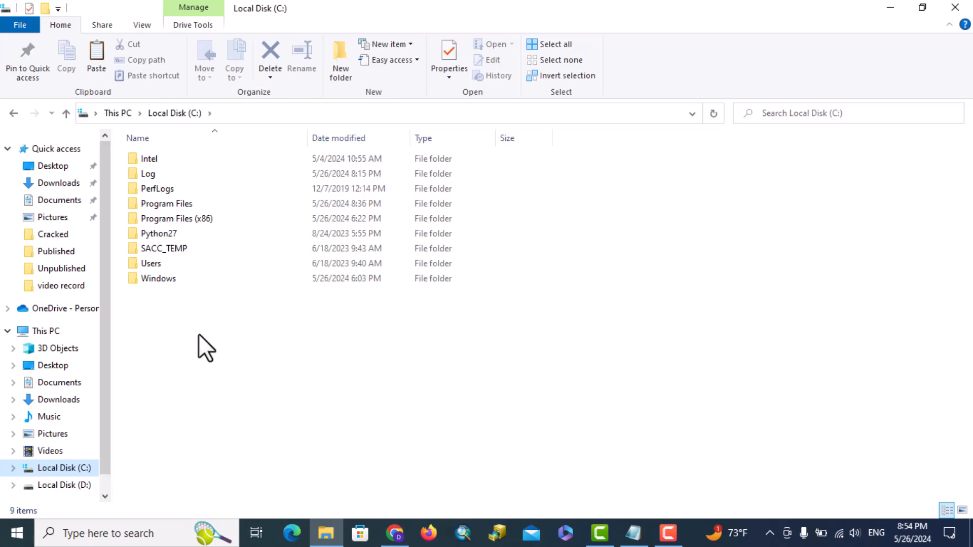
key(ctrl+v)
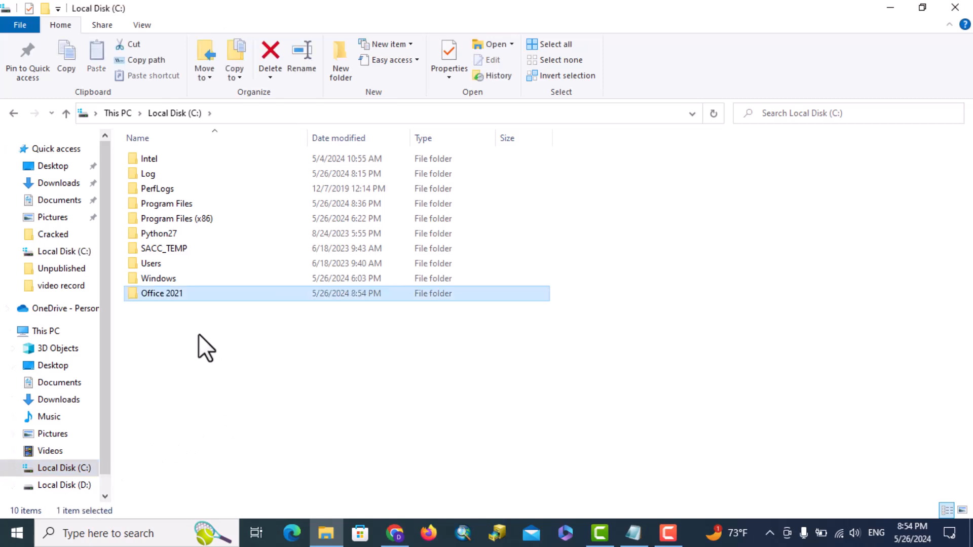
click(199, 333)
click(890, 8)
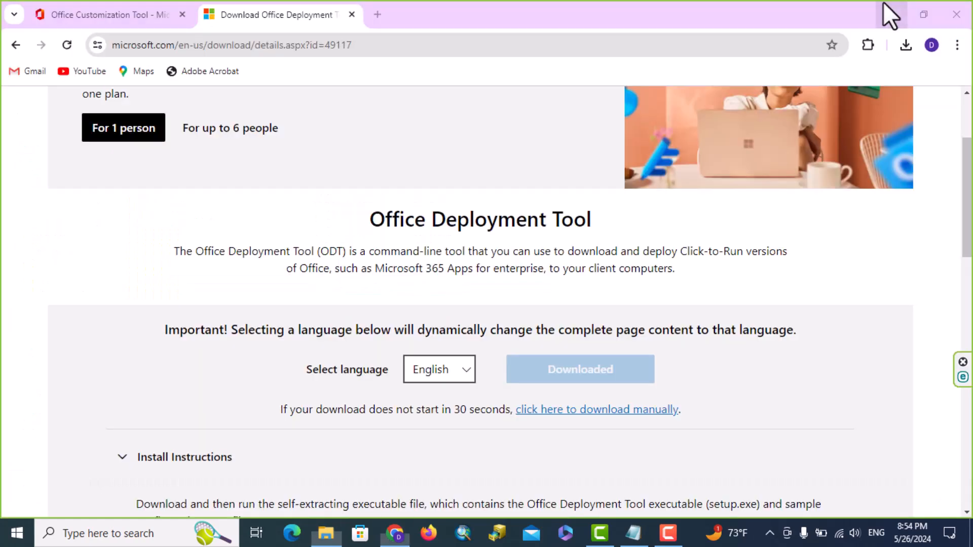
Search Windows for cmd and launch Command Prompt as administrator.
click(890, 14)
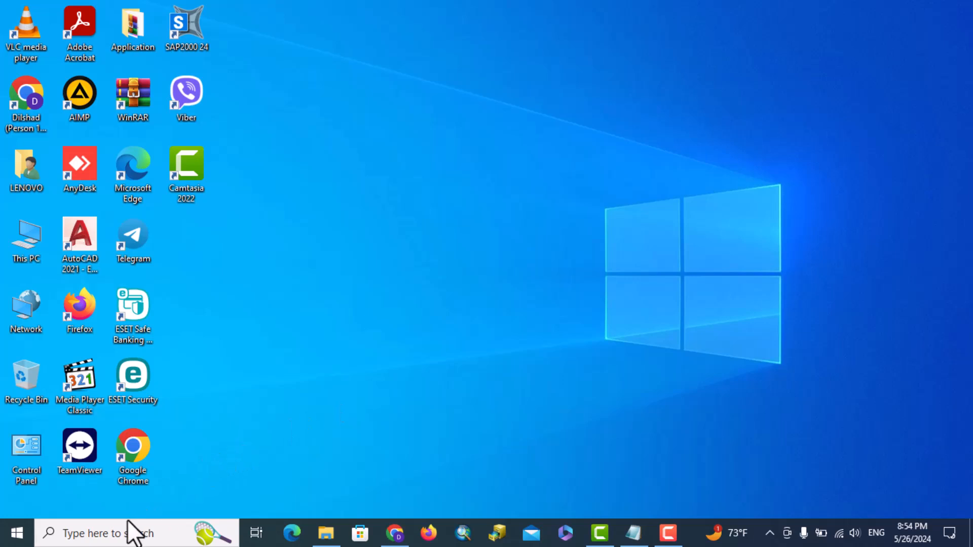
click(131, 532)
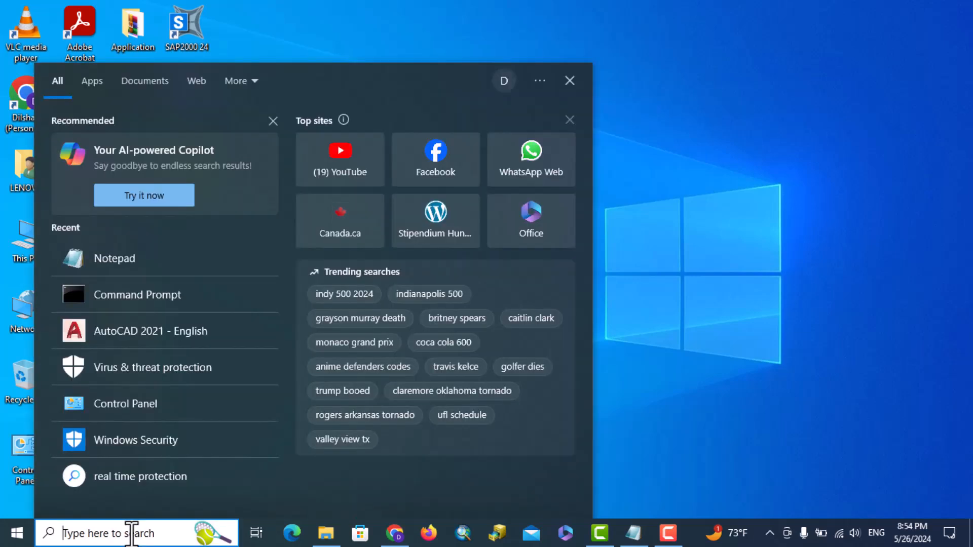
text(mcd)
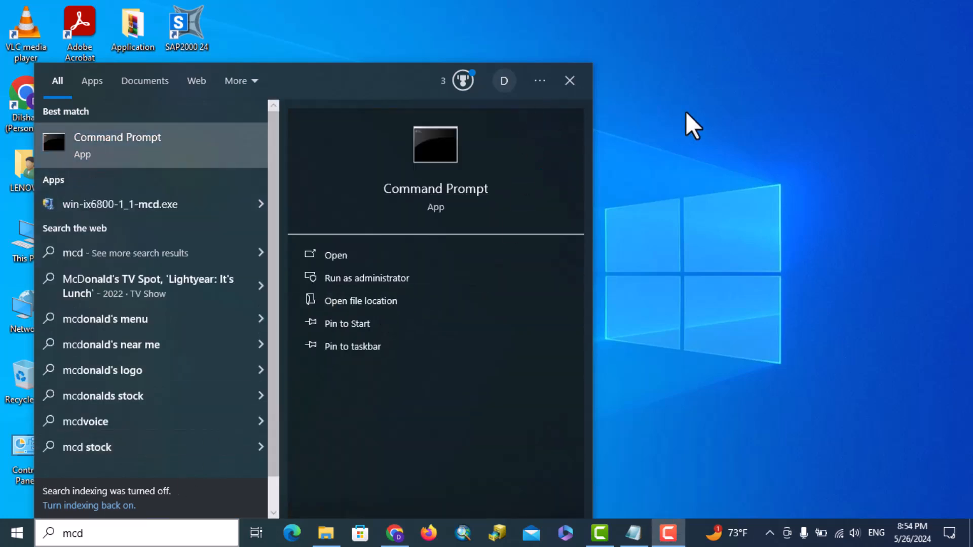
right_click(425, 147)
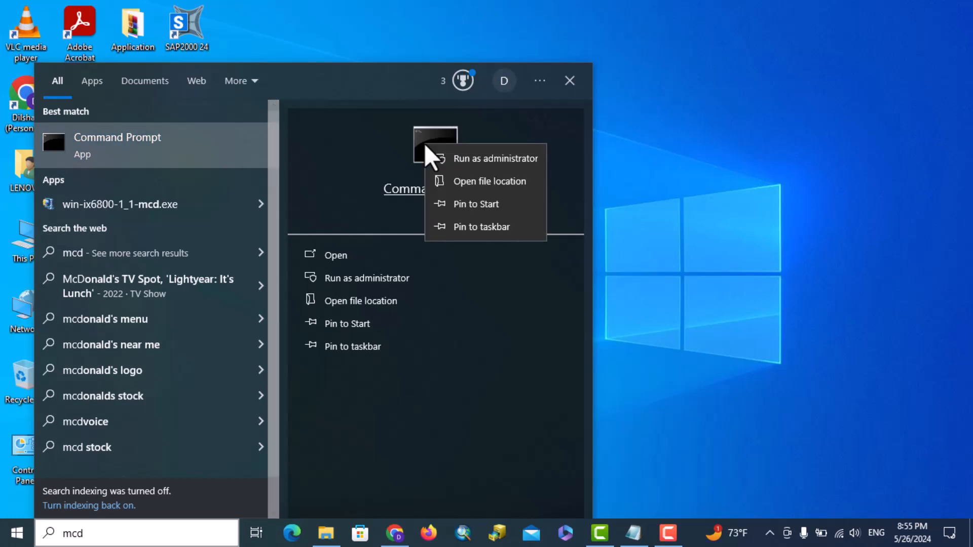
click(472, 159)
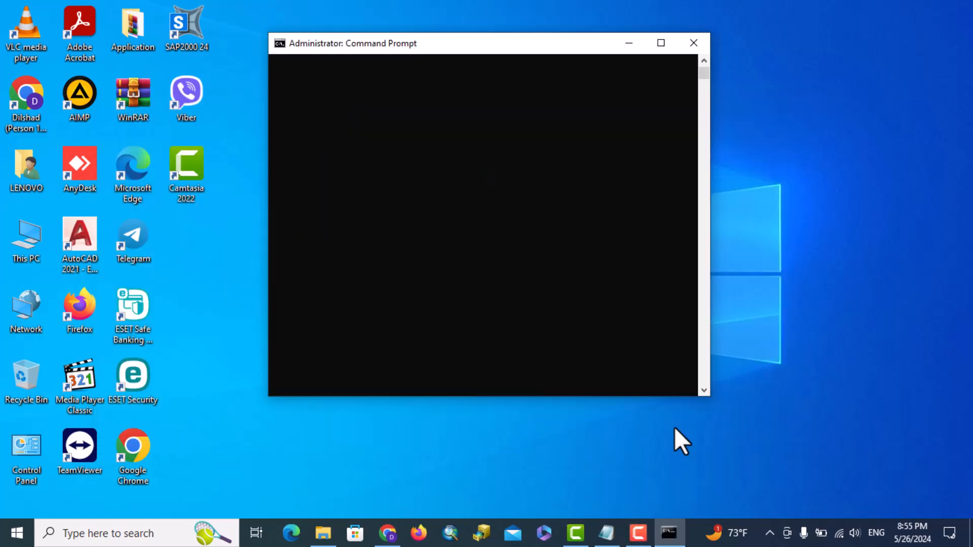
Arrange the Notepad command list and Command Prompt side by side.
click(608, 531)
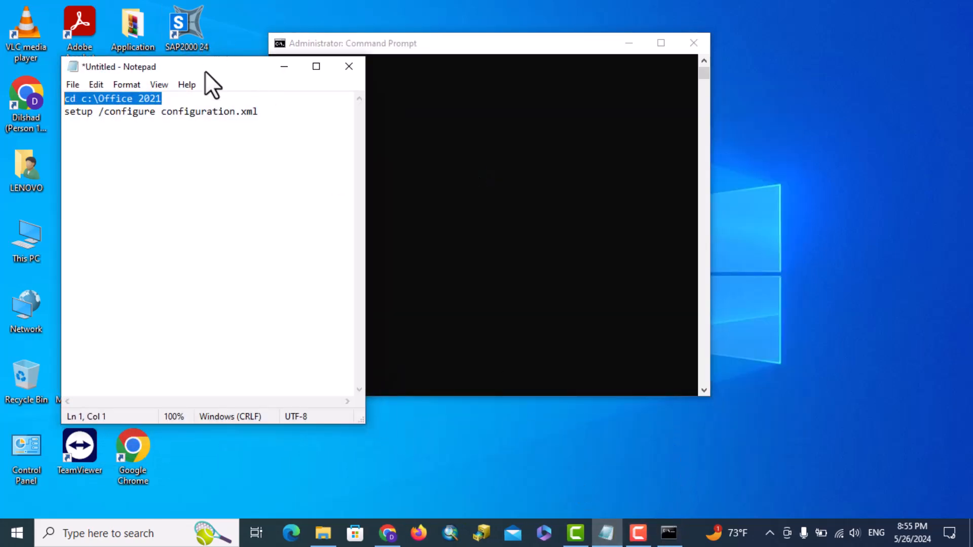
drag(205, 71, 134, 50)
drag(445, 48, 510, 48)
click(170, 44)
drag(169, 45, 204, 41)
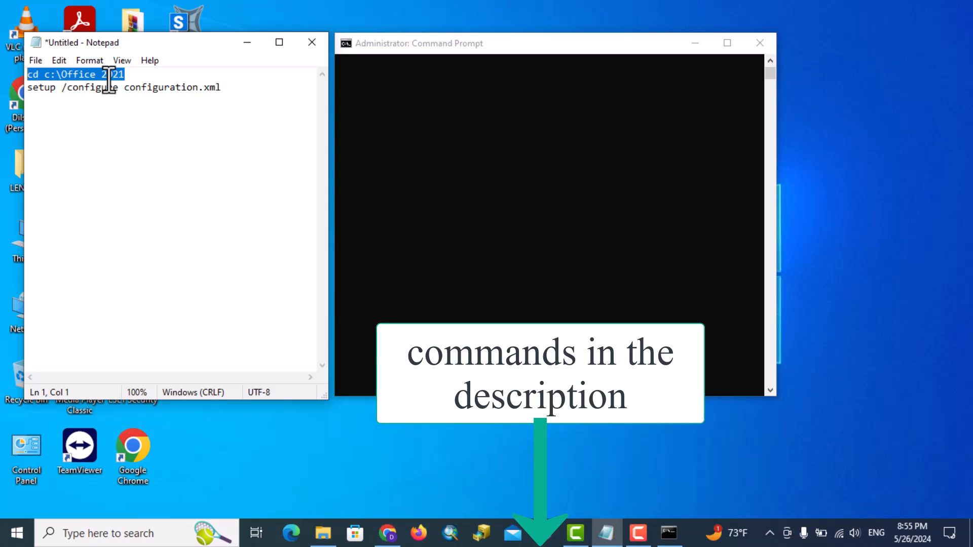
Paste 'cd c:\Office 2021' from Notepad into Command Prompt and run it.
click(139, 74)
drag(139, 74, 22, 76)
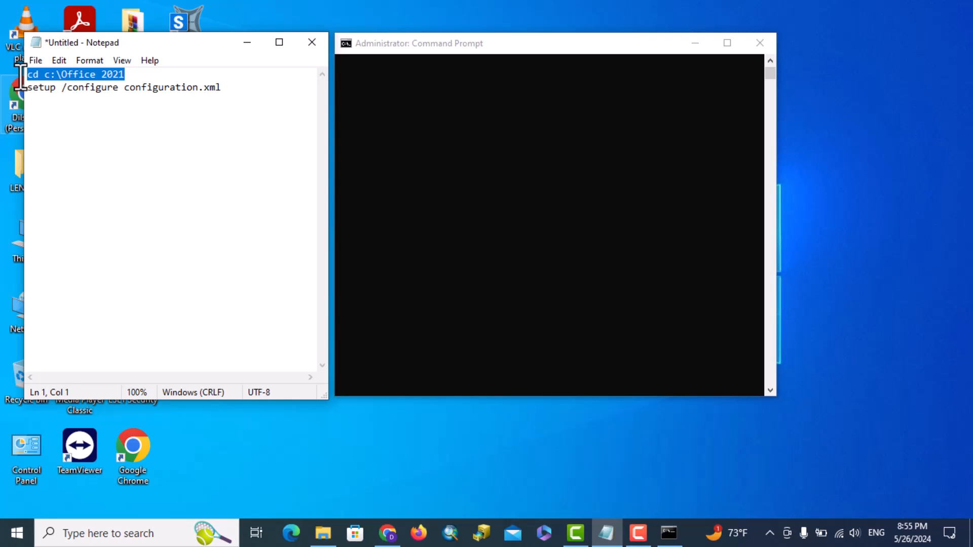
click(346, 43)
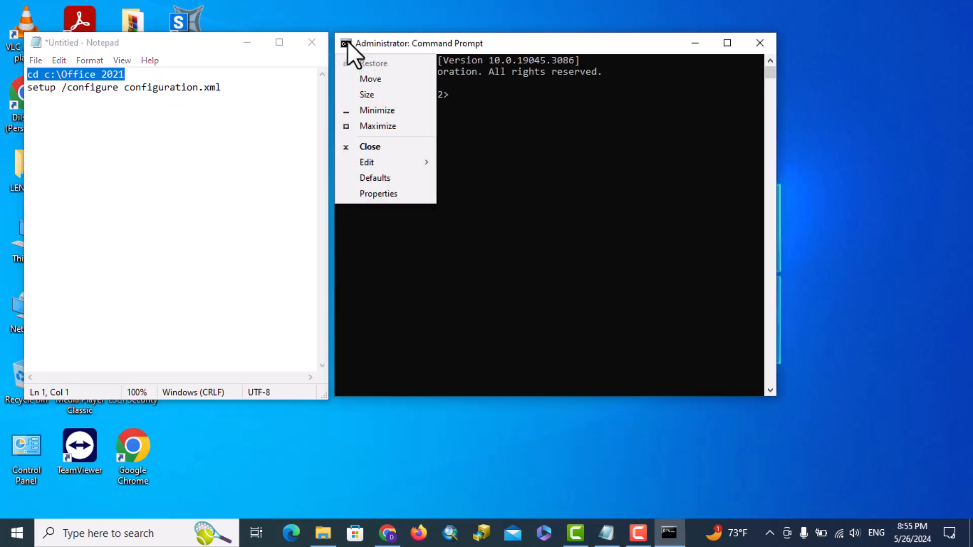
mouse_move(388, 163)
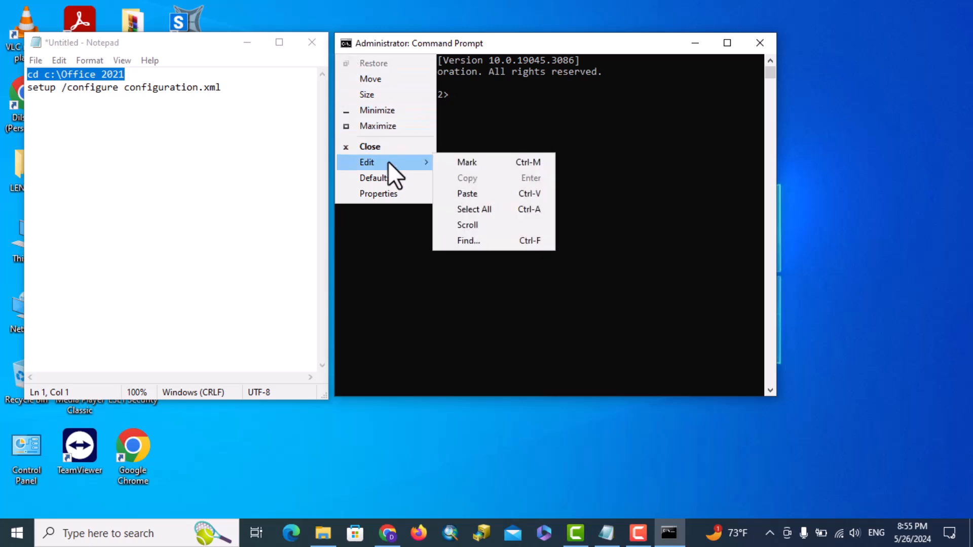
click(464, 193)
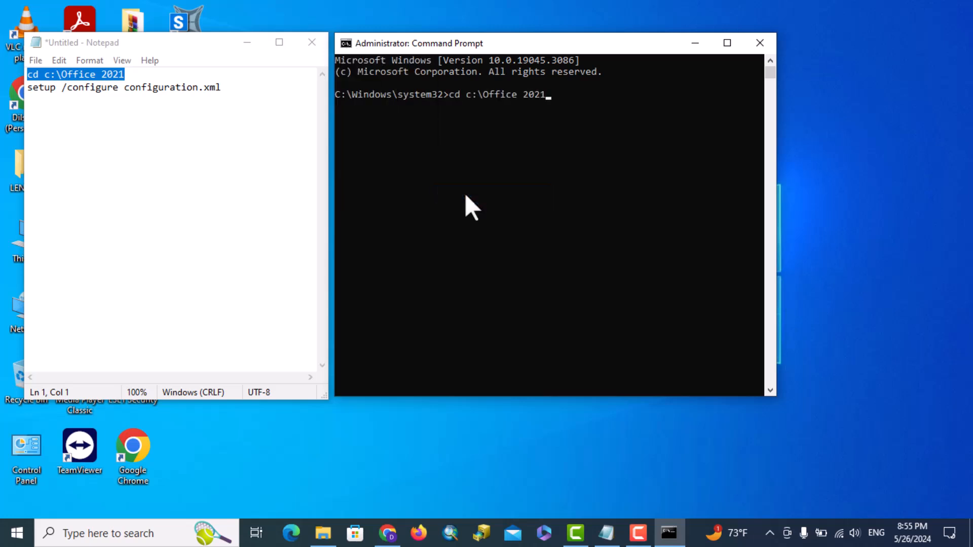
key(Return)
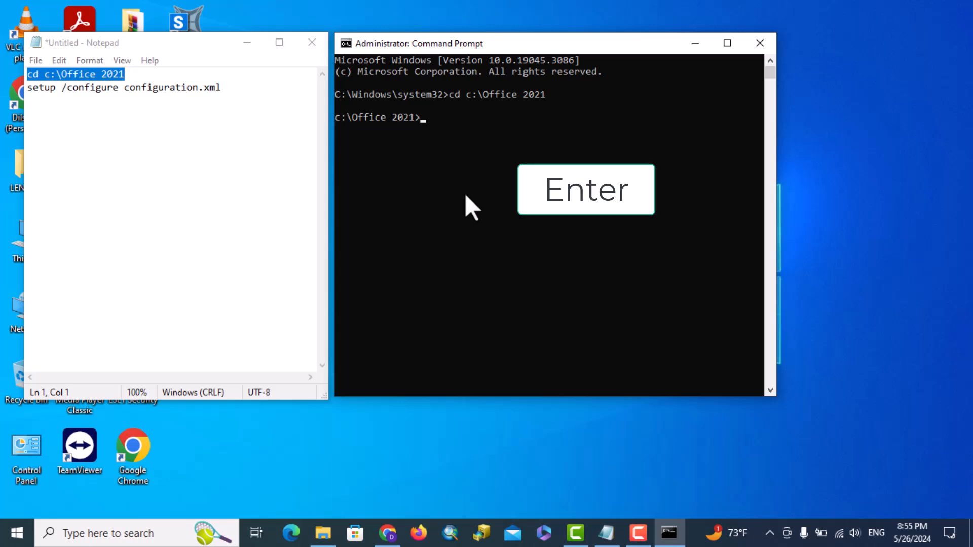
drag(223, 87, 26, 90)
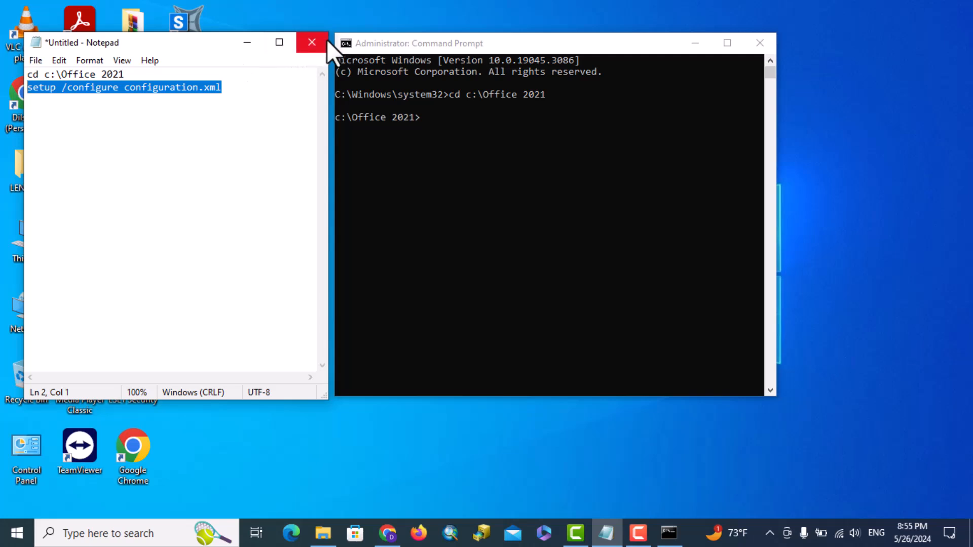
Paste 'setup /configure configuration.xml' into Command Prompt and run it to start the Office installer.
click(352, 43)
click(349, 42)
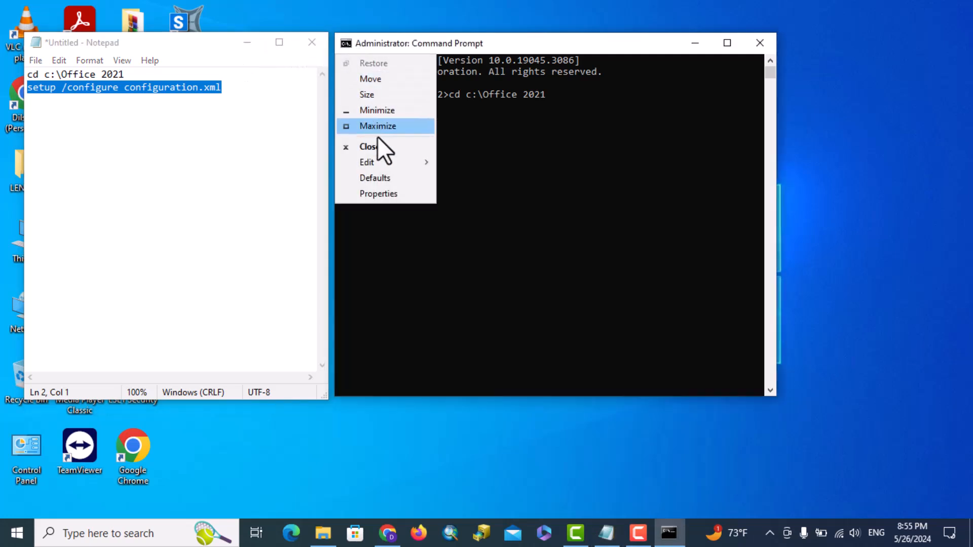
mouse_move(388, 162)
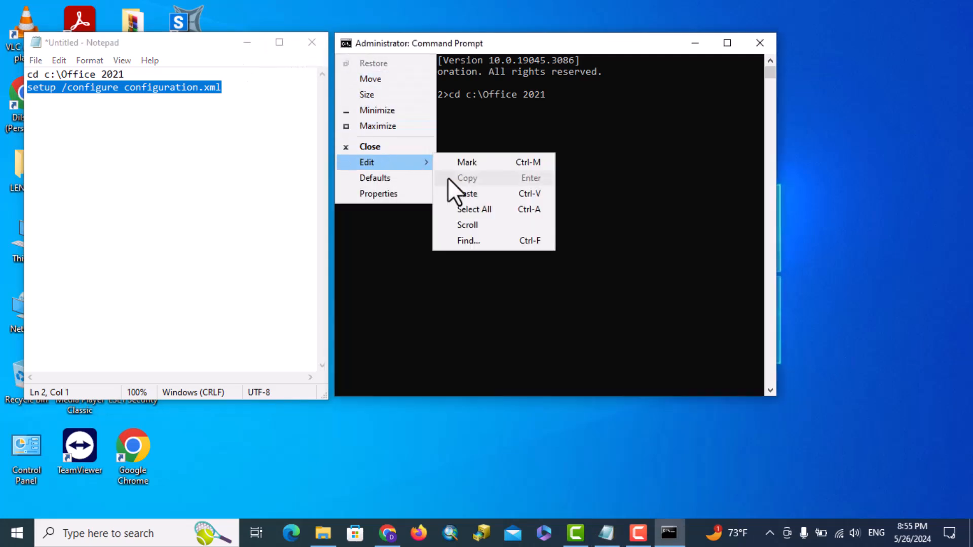
click(470, 197)
key(Return)
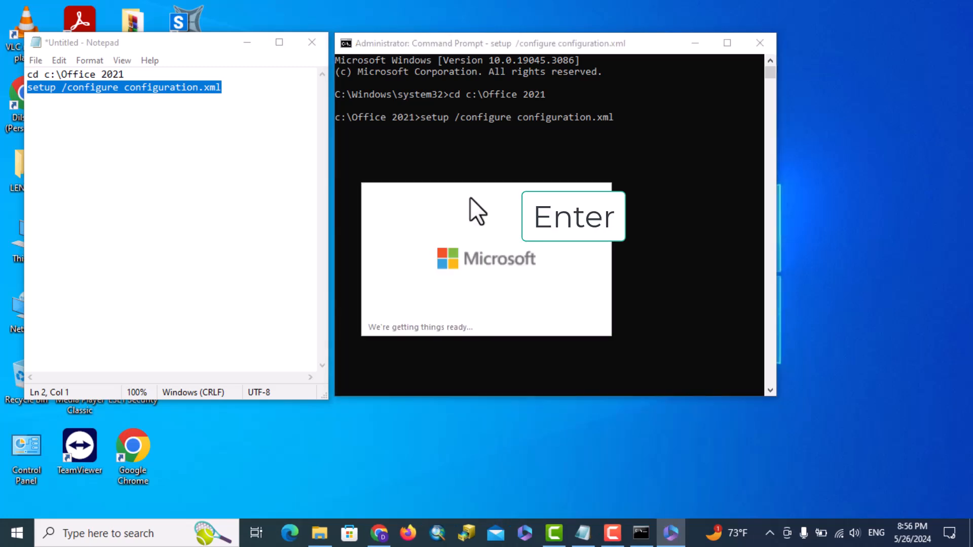